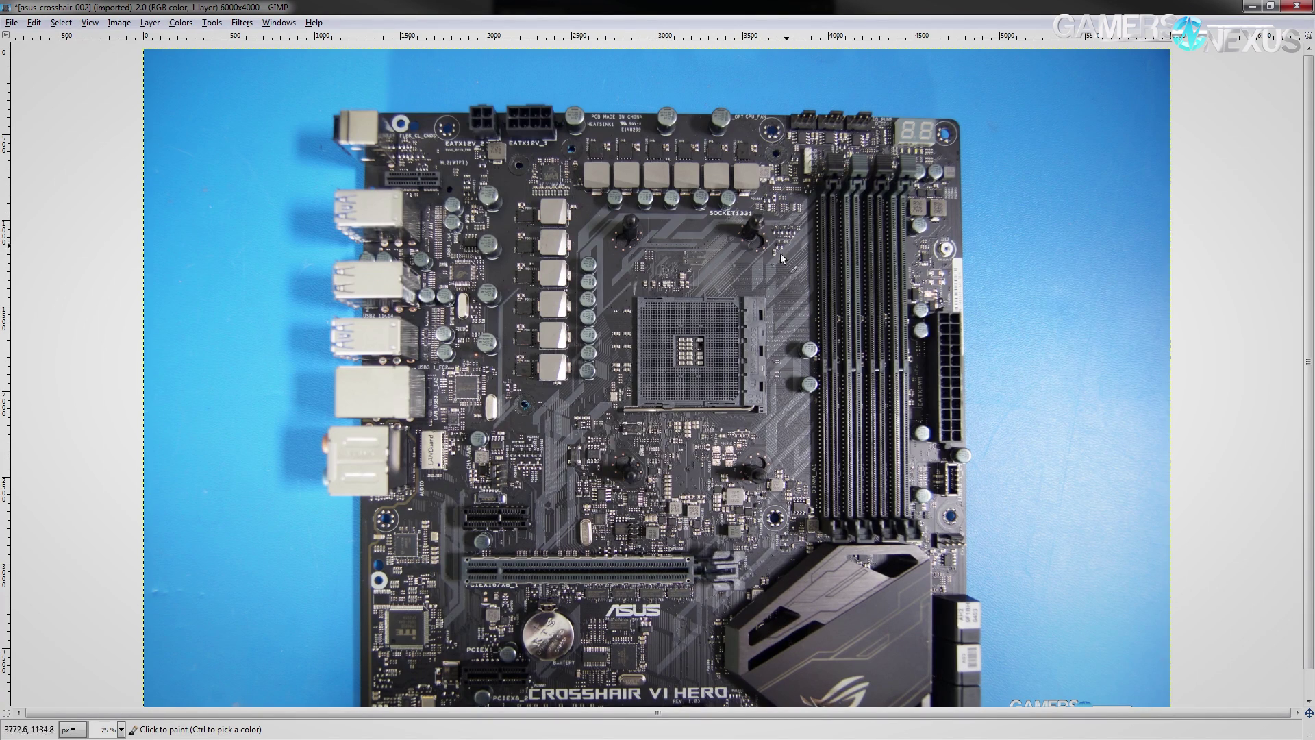
# - Outline in orange the VRM section with the six-inductor column beside the CPU socket and the first two inductors of the upper row
pyautogui.moveTo(779, 259); pyautogui.dragTo(779, 265)
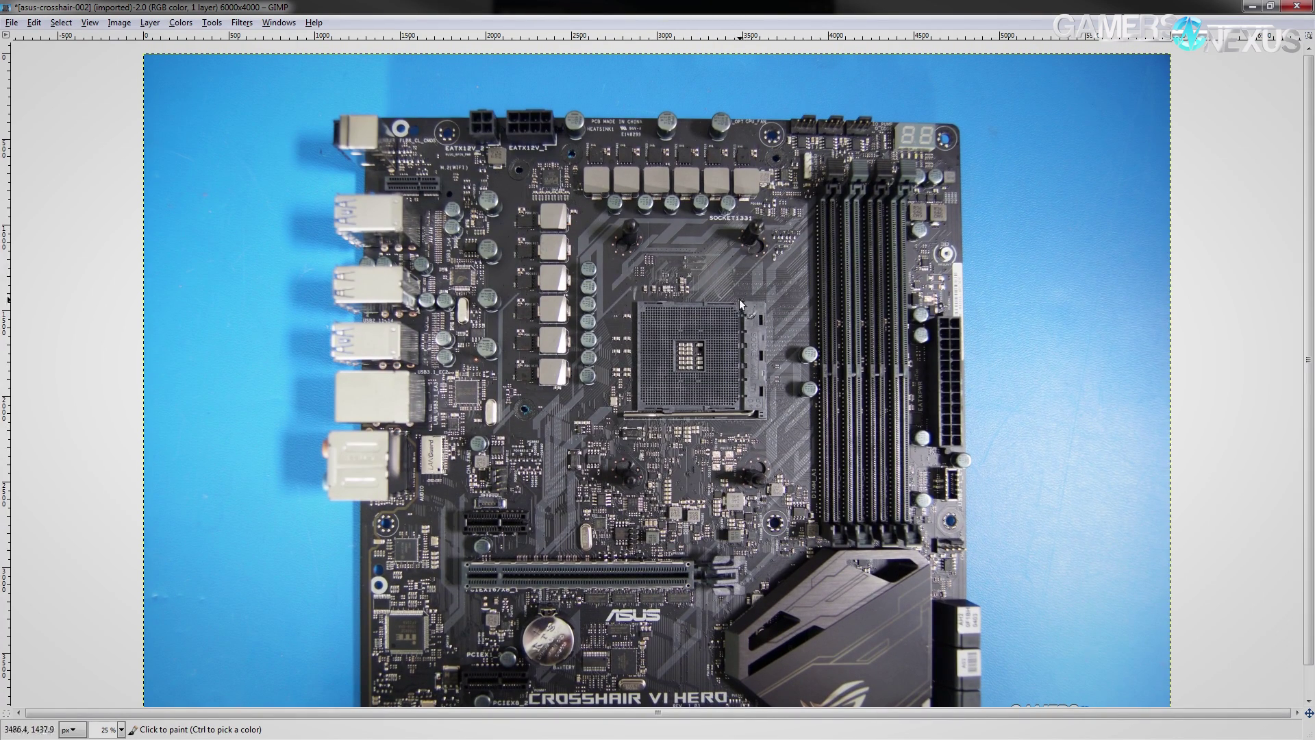
pyautogui.hscroll(2, 734, 302)
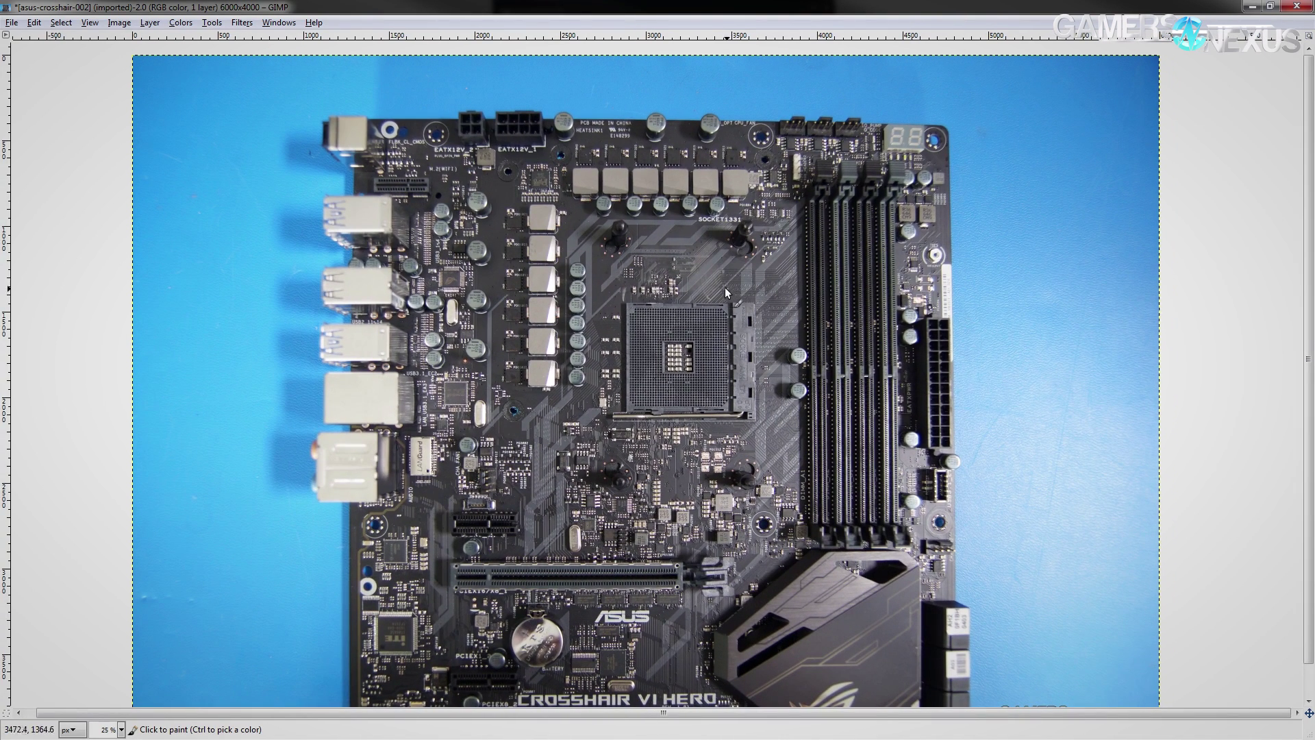
pyautogui.keyDown('ctrl'); pyautogui.scroll(1, 733, 274); pyautogui.keyUp('ctrl')
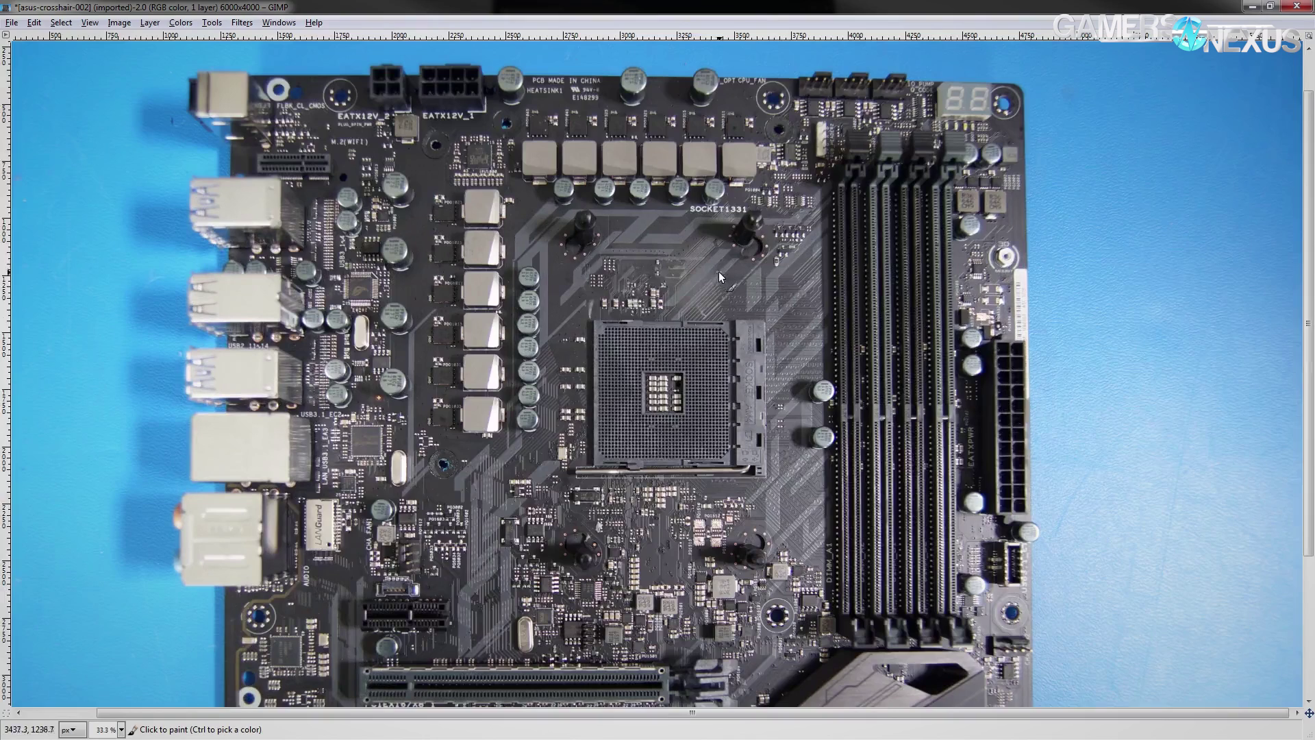
pyautogui.click(420, 175)
pyautogui.keyDown('shift'); pyautogui.click(419, 446); pyautogui.keyUp('shift')
pyautogui.keyDown('shift'); pyautogui.click(512, 444); pyautogui.keyUp('shift')
pyautogui.keyDown('shift'); pyautogui.click(521, 184); pyautogui.keyUp('shift')
pyautogui.keyDown('shift'); pyautogui.click(598, 179); pyautogui.keyUp('shift')
pyautogui.keyDown('shift'); pyautogui.click(599, 106); pyautogui.keyUp('shift')
pyautogui.keyDown('shift'); pyautogui.click(436, 114); pyautogui.keyUp('shift')
pyautogui.keyDown('shift'); pyautogui.click(420, 176); pyautogui.keyUp('shift')
# - Mark each of the eight inductors inside the outline with a short stroke and handwrite the label "Vcore" beside them
pyautogui.moveTo(490, 418); pyautogui.dragTo(479, 406)
pyautogui.moveTo(482, 370); pyautogui.dragTo(490, 382)
pyautogui.moveTo(485, 314); pyautogui.dragTo(494, 327)
pyautogui.moveTo(483, 277); pyautogui.dragTo(494, 295)
pyautogui.moveTo(481, 240); pyautogui.dragTo(497, 260)
pyautogui.moveTo(482, 207); pyautogui.dragTo(495, 218)
pyautogui.moveTo(541, 154); pyautogui.dragTo(581, 167)
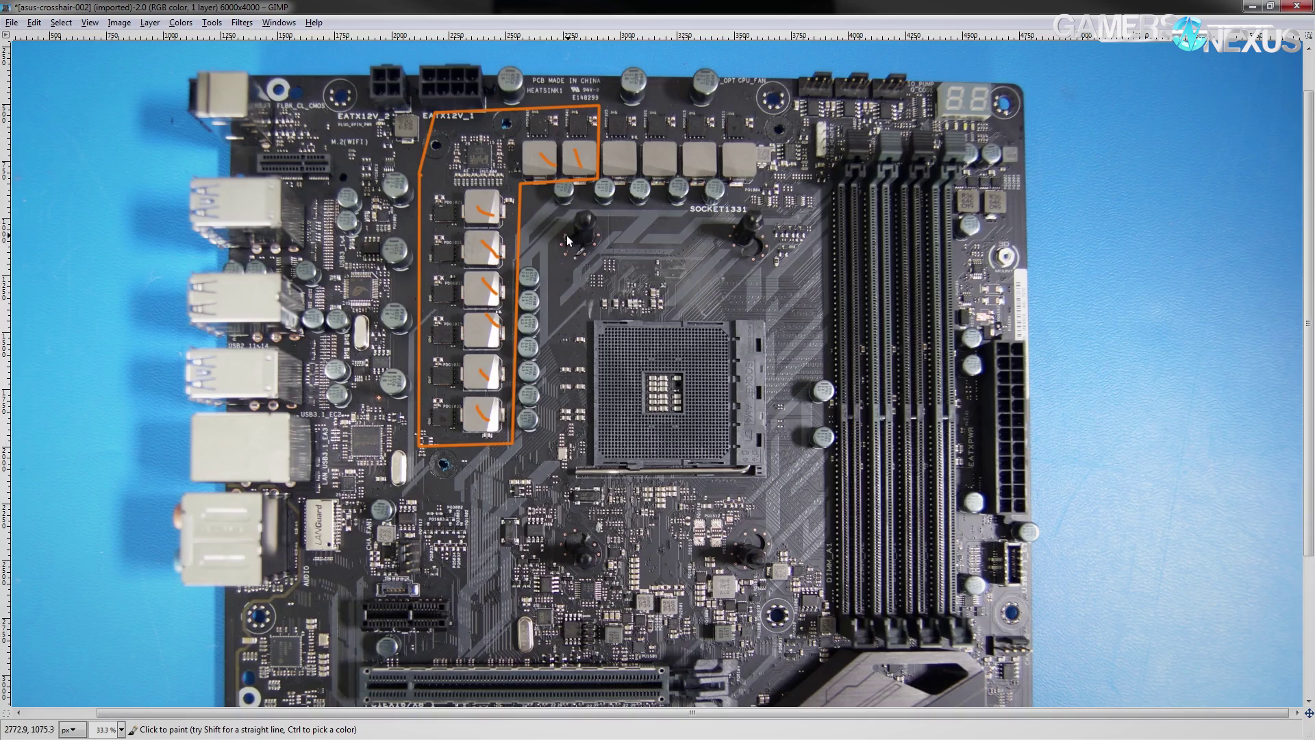
pyautogui.moveTo(570, 214)
pyautogui.mouseDown()
pyautogui.moveTo(571, 235)
pyautogui.moveTo(580, 219)
pyautogui.mouseUp()
pyautogui.moveTo(590, 214); pyautogui.dragTo(625, 218)
# - Outline the remaining four inductors of the row above the socket and handwrite the label "SOC" below them
pyautogui.click(600, 107)
pyautogui.keyDown('shift'); pyautogui.click(755, 106); pyautogui.keyUp('shift')
pyautogui.keyDown('shift'); pyautogui.click(756, 182); pyautogui.keyUp('shift')
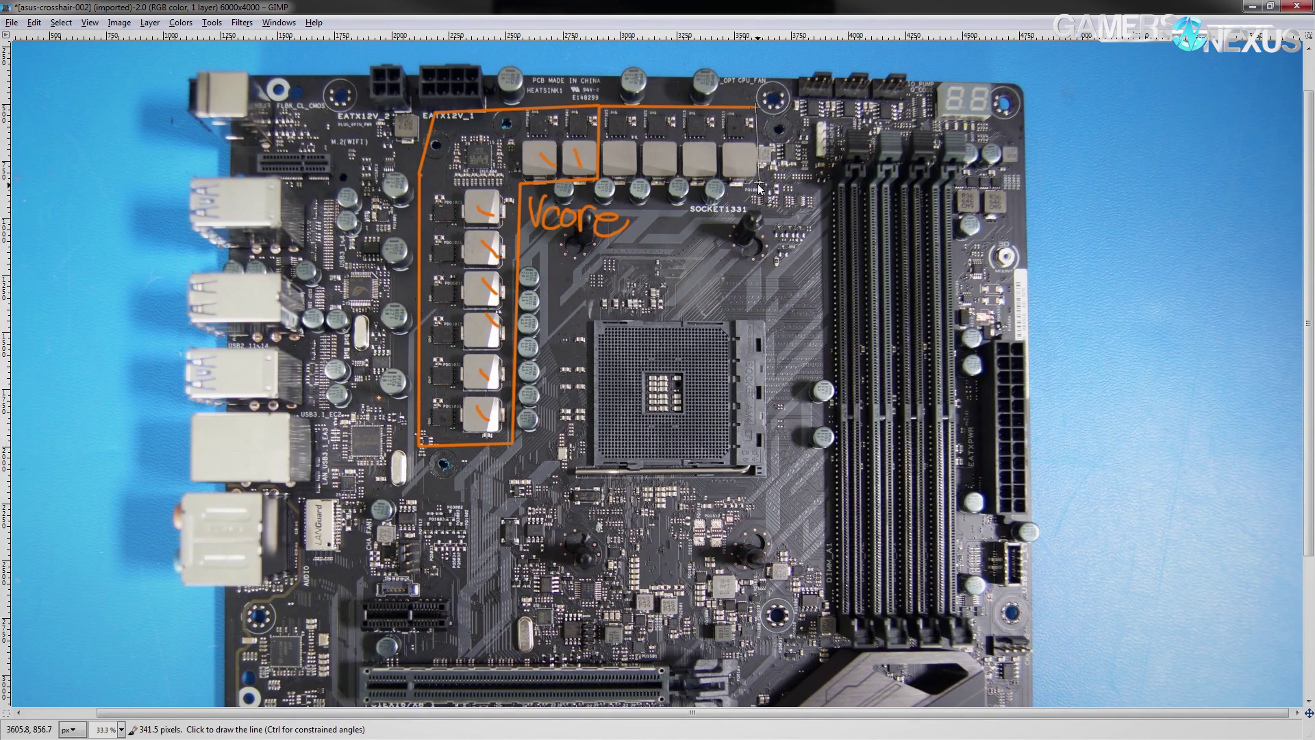
pyautogui.keyDown('shift'); pyautogui.click(600, 183); pyautogui.keyUp('shift')
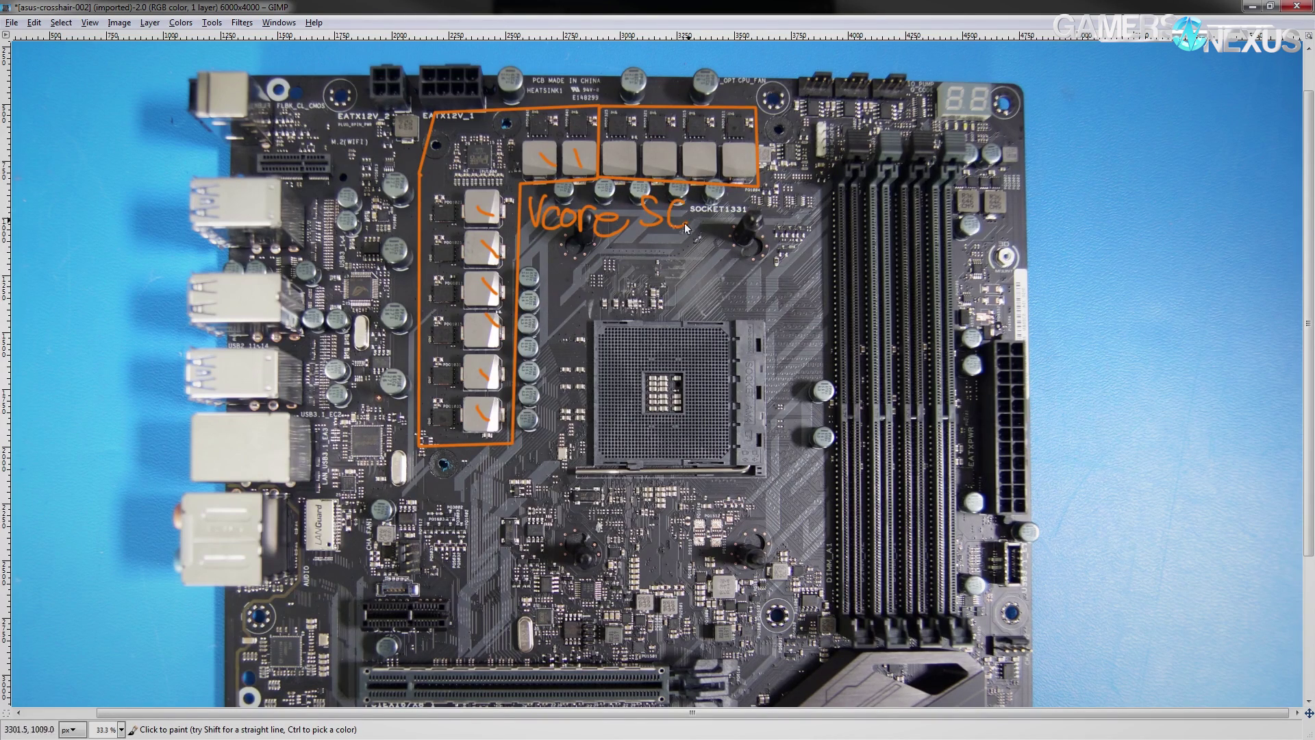
pyautogui.moveTo(692, 197)
pyautogui.mouseDown()
pyautogui.moveTo(674, 221)
pyautogui.moveTo(711, 201)
pyautogui.moveTo(737, 221)
pyautogui.mouseUp()
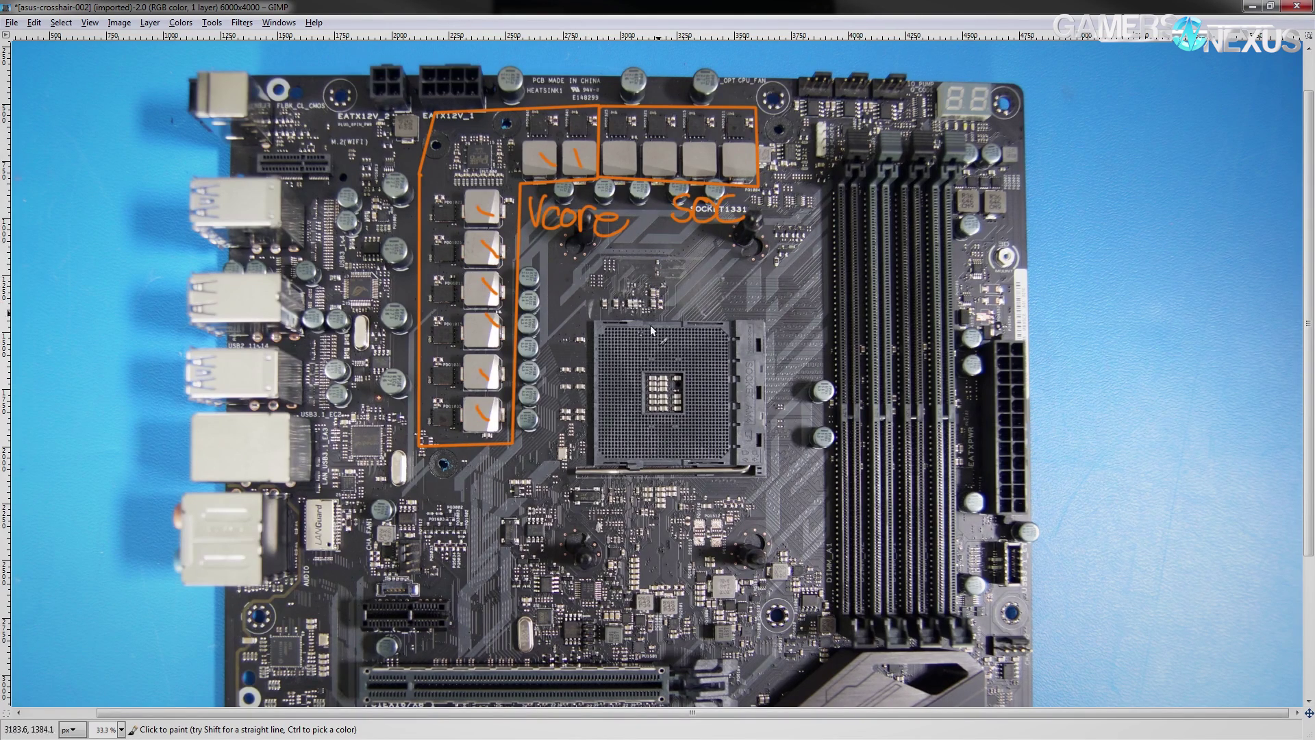
# - Mark each of the four inductors in the SOC outline with a short stroke
pyautogui.moveTo(709, 299); pyautogui.dragTo(713, 300)
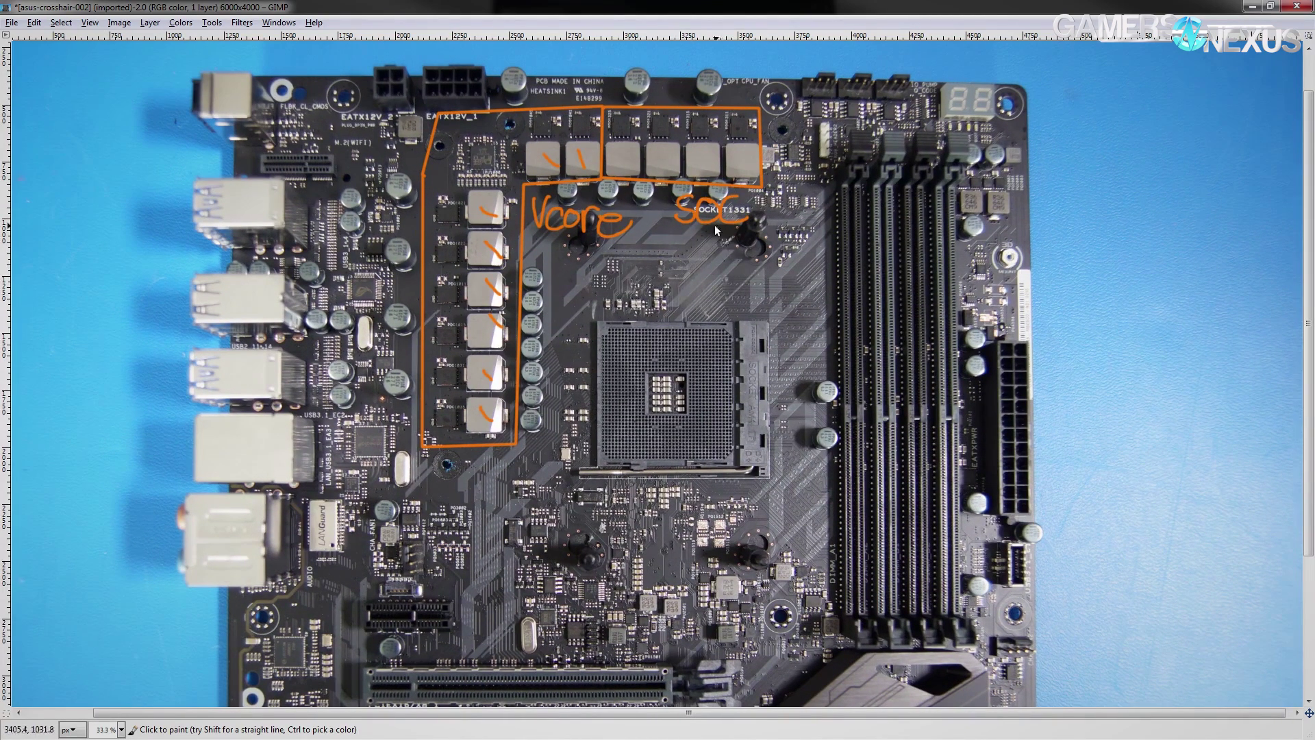
pyautogui.moveTo(721, 216); pyautogui.dragTo(714, 242)
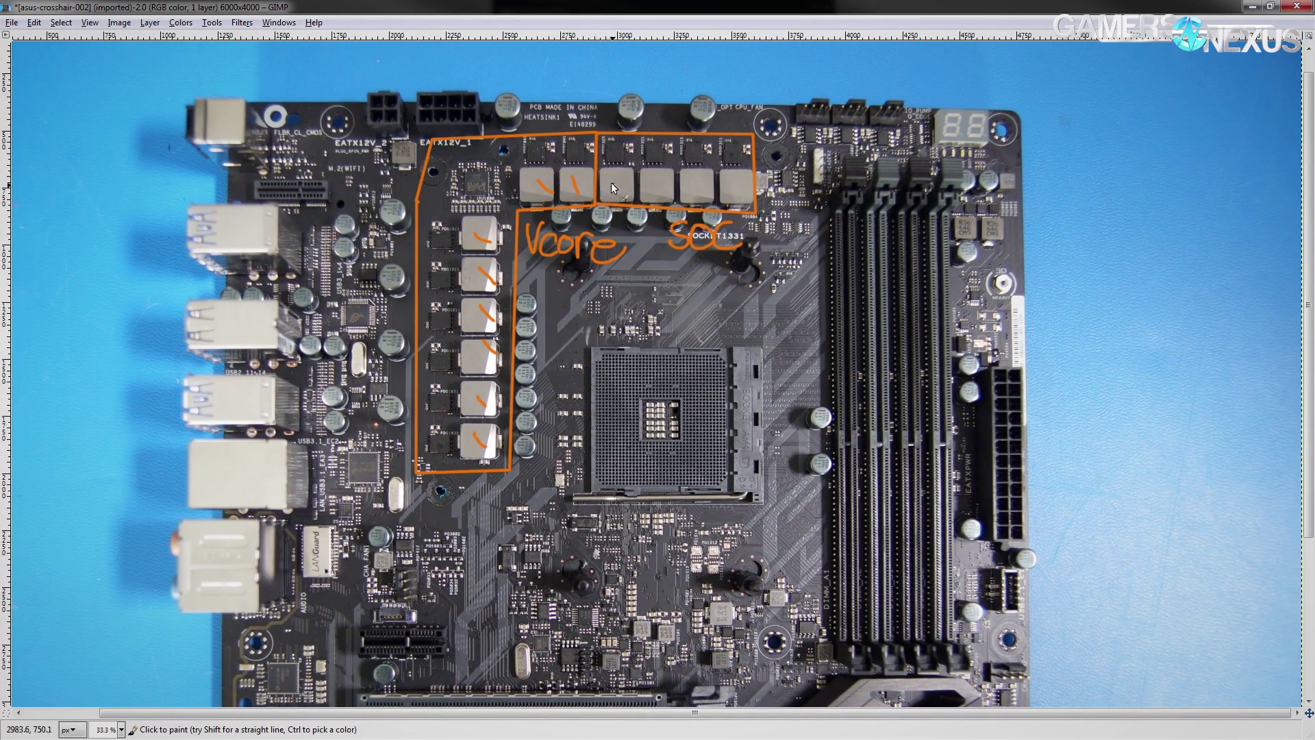
pyautogui.moveTo(615, 180)
pyautogui.mouseDown()
pyautogui.moveTo(628, 197)
pyautogui.moveTo(704, 196)
pyautogui.mouseUp()
pyautogui.moveTo(726, 182); pyautogui.dragTo(737, 195)
# - Cross the controller chip at the corner of the Vcore outline, point an arrow at it and handwrite "ASP1405 4+2" above the board
pyautogui.scroll(3, 633, 171)
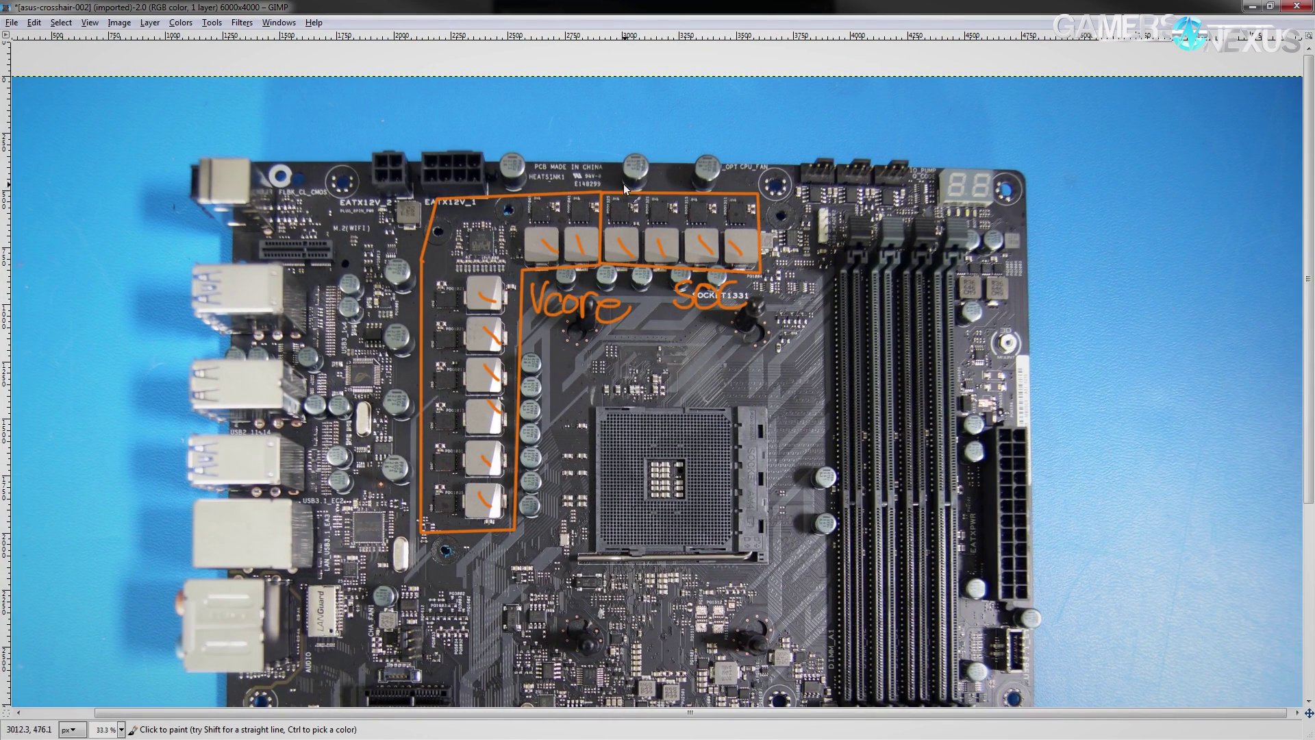
pyautogui.moveTo(473, 231)
pyautogui.mouseDown()
pyautogui.moveTo(489, 247)
pyautogui.moveTo(473, 248)
pyautogui.mouseUp()
pyautogui.moveTo(492, 130); pyautogui.dragTo(485, 226)
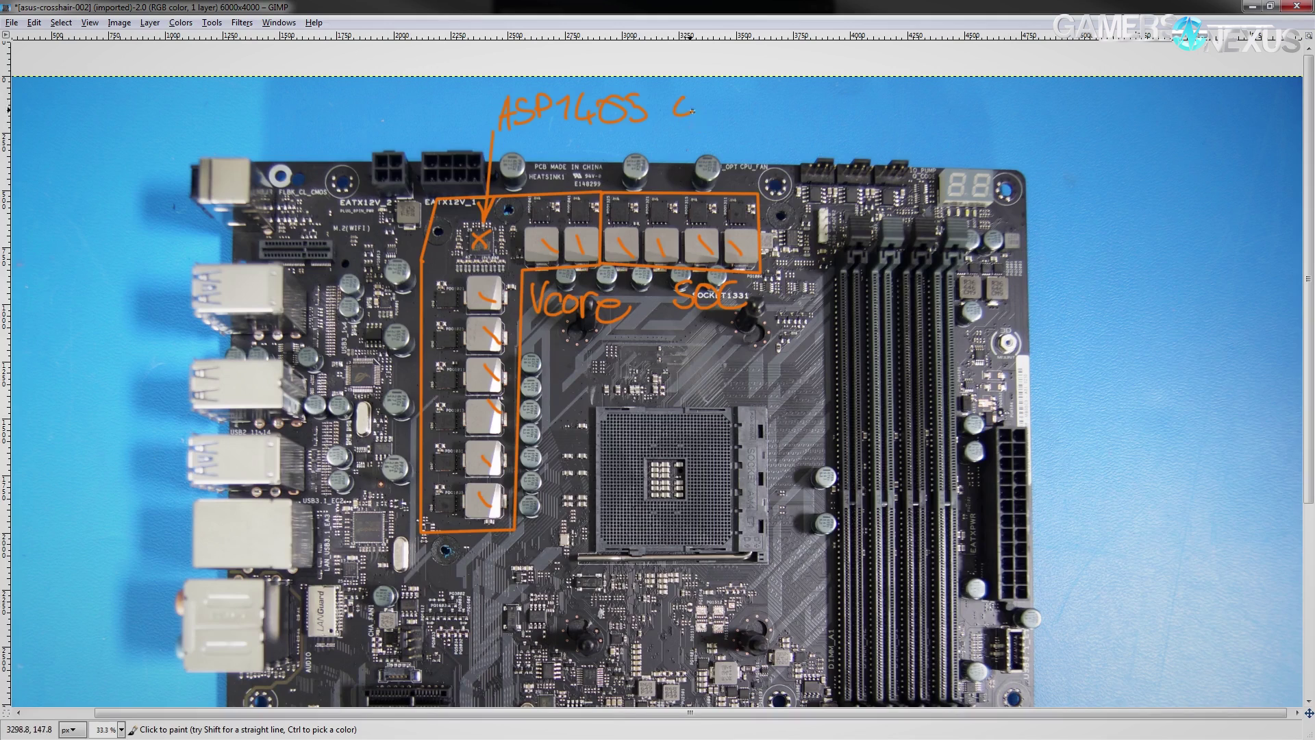
pyautogui.moveTo(737, 97); pyautogui.dragTo(742, 105)
pyautogui.moveTo(791, 145); pyautogui.dragTo(795, 137)
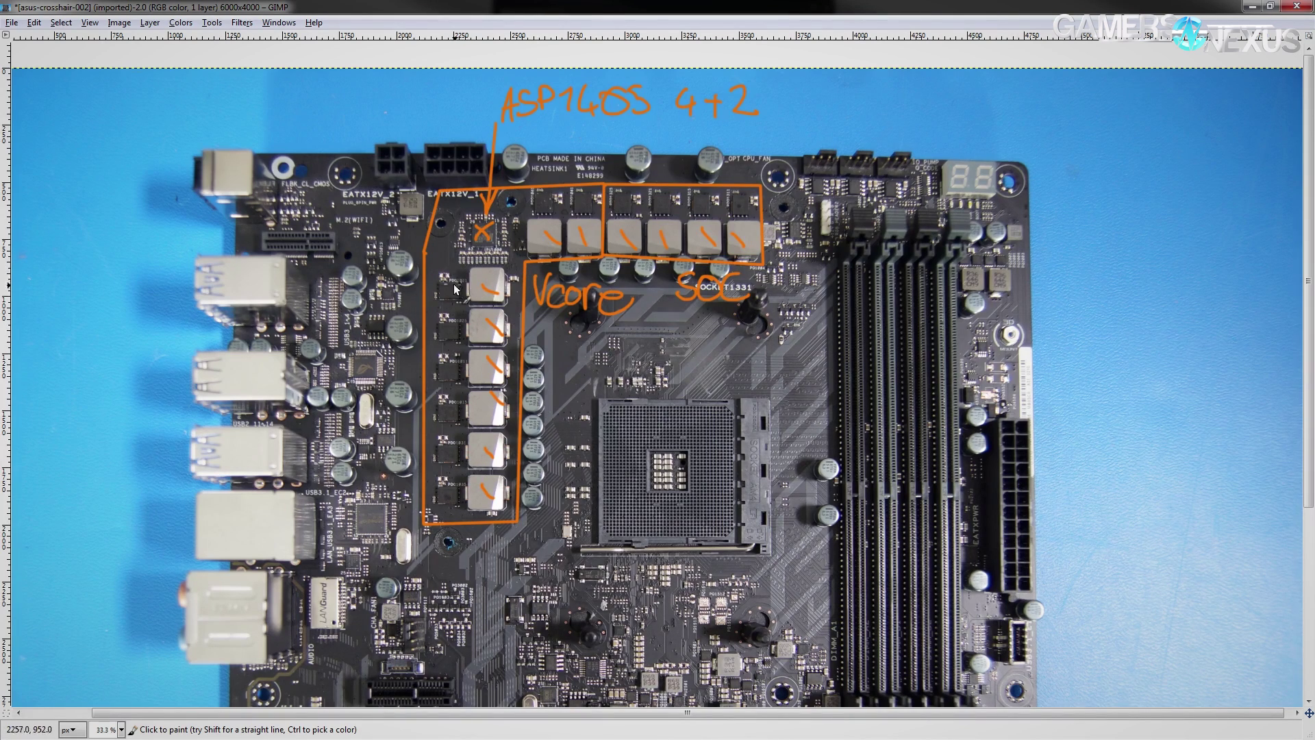
# - Cross the uppermost MOSFET package of the Vcore column, point an arrow at it and handwrite "CSD87350 40A 125C°" above the board
pyautogui.scroll(1, 784, 160)
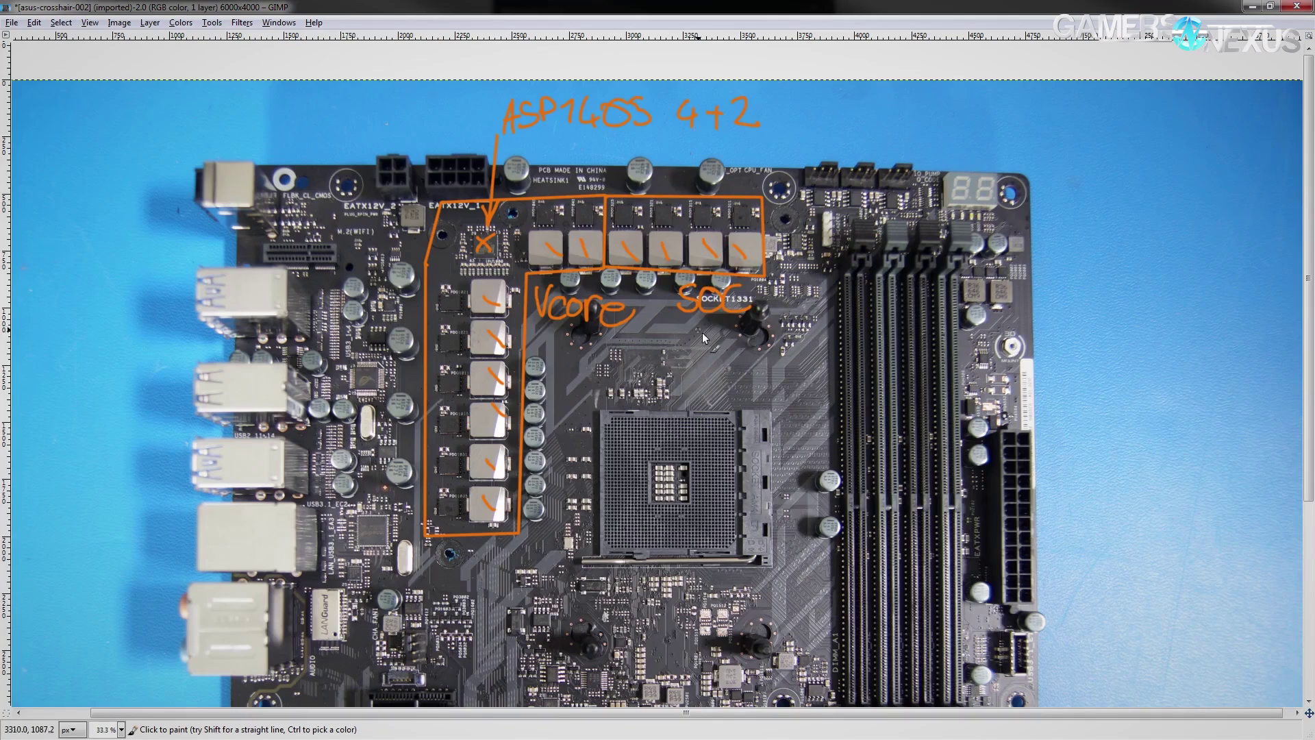
pyautogui.moveTo(741, 235)
pyautogui.mouseDown()
pyautogui.moveTo(764, 238)
pyautogui.moveTo(754, 249)
pyautogui.mouseUp()
pyautogui.scroll(1, 583, 376)
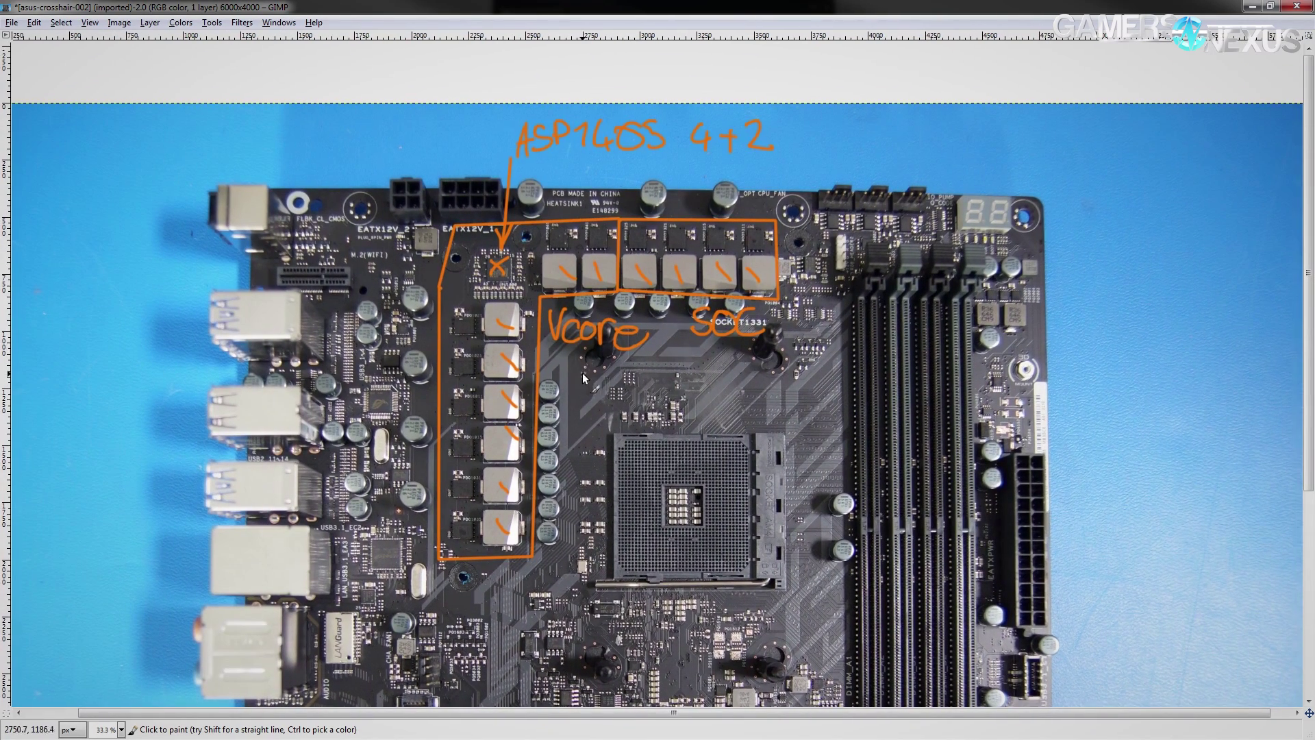
pyautogui.scroll(1, 584, 377)
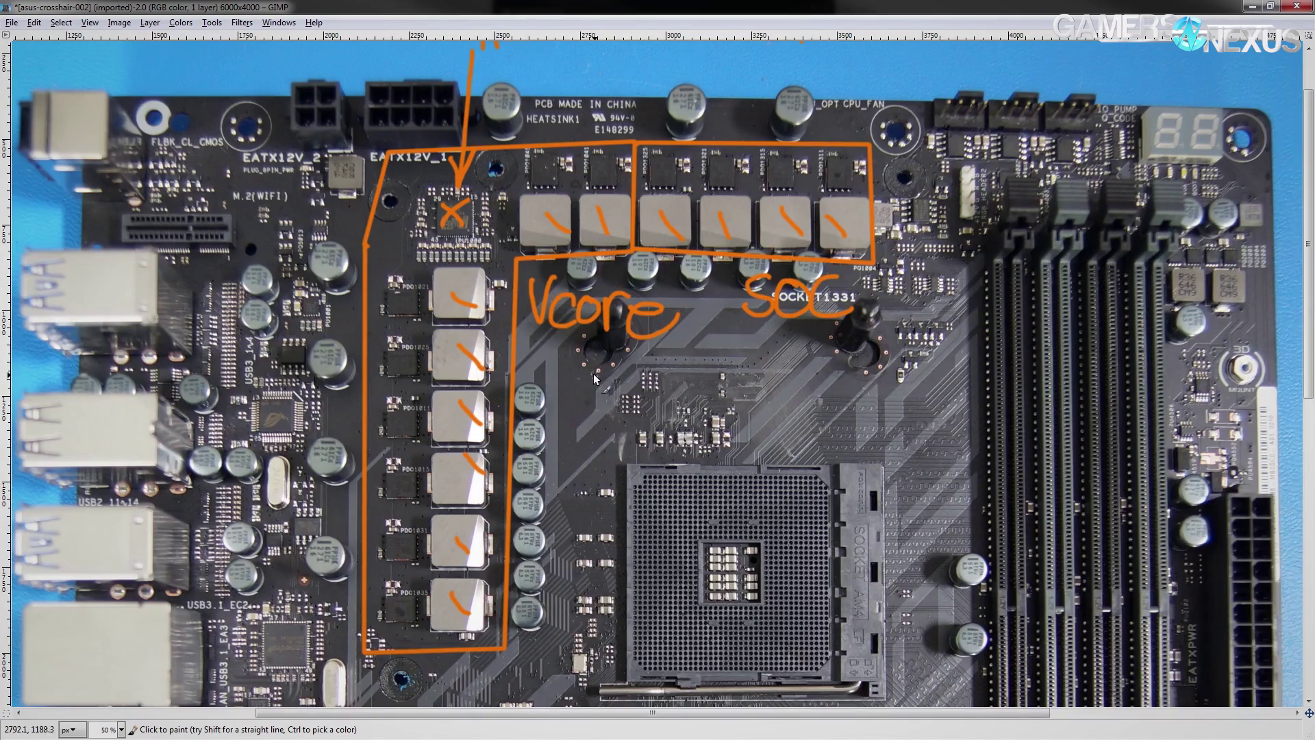
pyautogui.hscroll(-2, 594, 379)
pyautogui.scroll(1, 594, 378)
pyautogui.scroll(1, 635, 397)
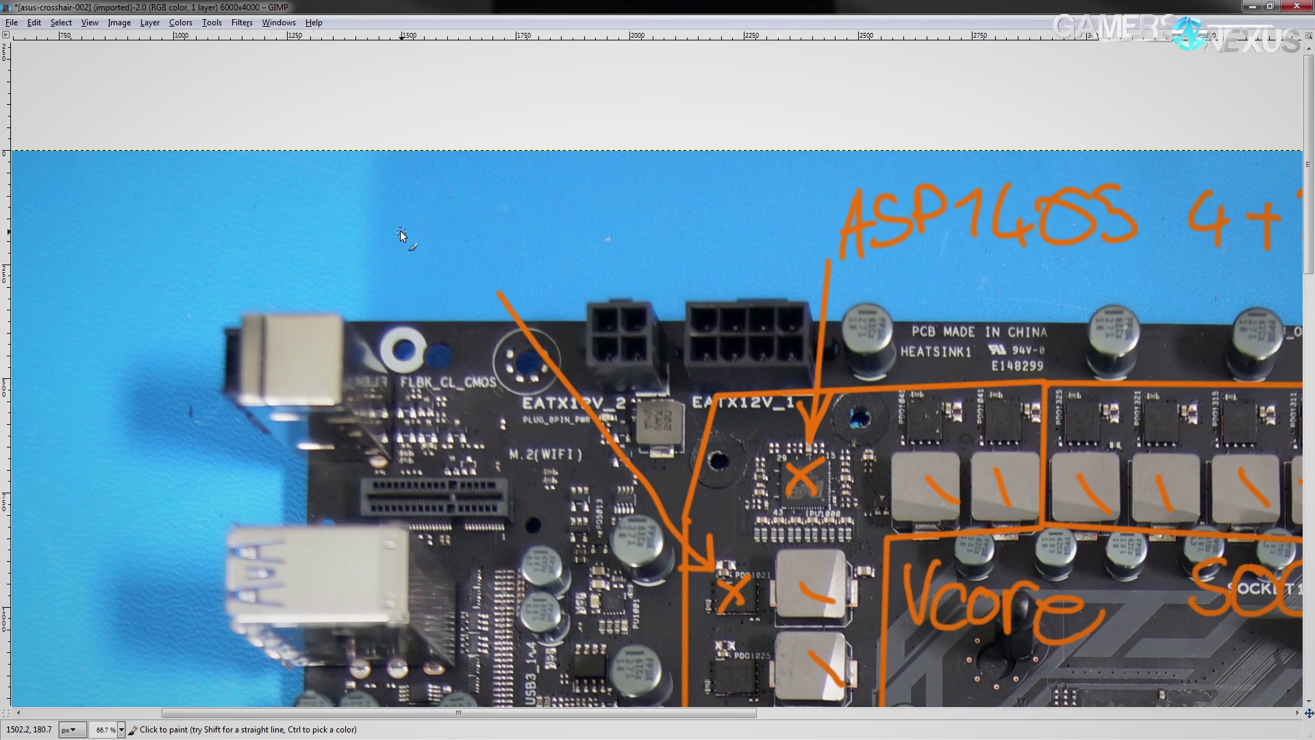
pyautogui.moveTo(387, 203)
pyautogui.mouseDown()
pyautogui.moveTo(394, 237)
pyautogui.moveTo(439, 246)
pyautogui.mouseUp()
pyautogui.moveTo(425, 199)
pyautogui.mouseDown()
pyautogui.moveTo(453, 221)
pyautogui.moveTo(430, 238)
pyautogui.mouseUp()
pyautogui.moveTo(495, 191)
pyautogui.mouseDown()
pyautogui.moveTo(496, 224)
pyautogui.moveTo(496, 194)
pyautogui.mouseUp()
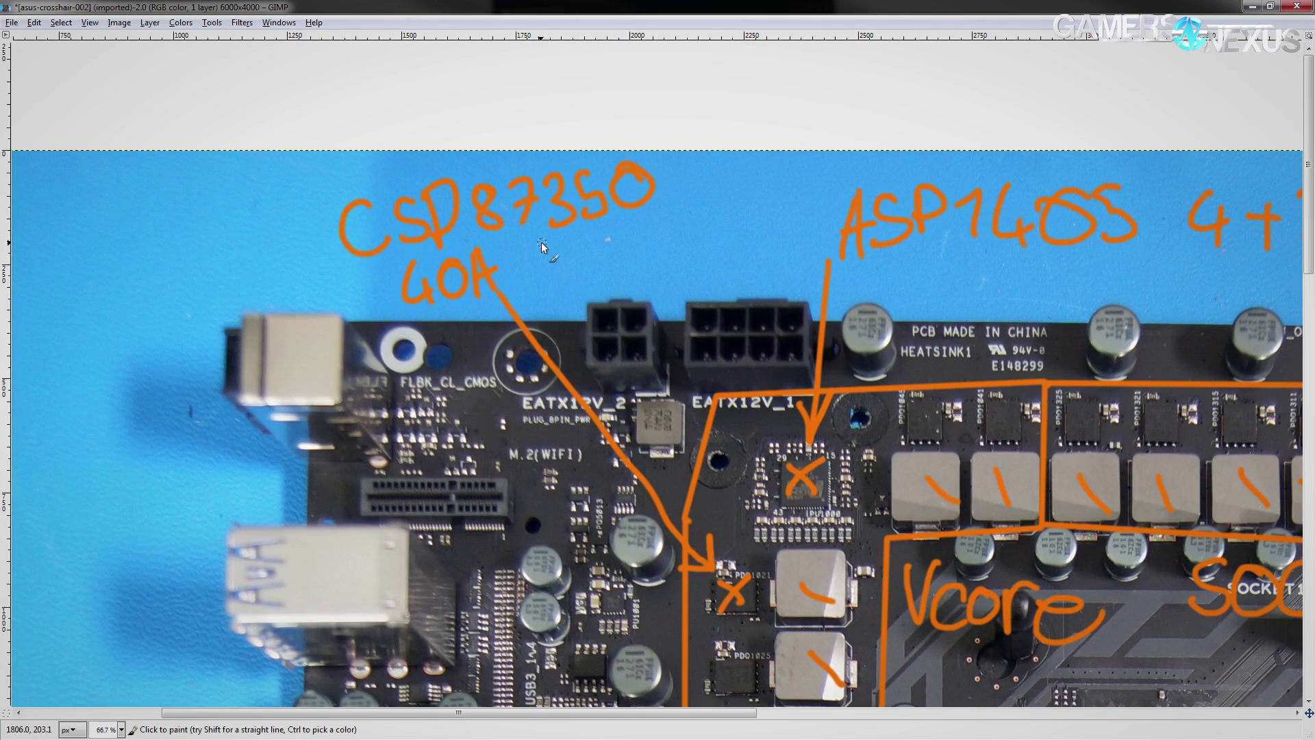
pyautogui.moveTo(609, 239); pyautogui.dragTo(595, 270)
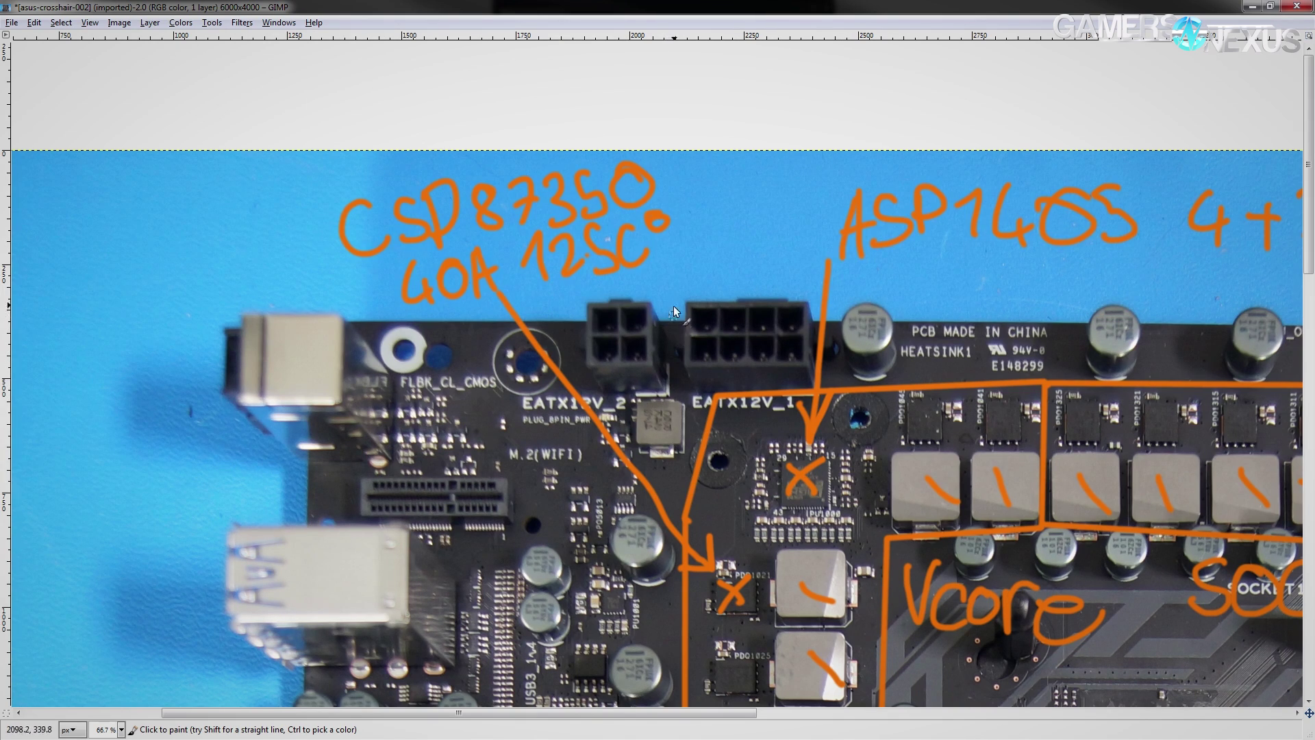
# - Handwrite the current ratings "320A" under the Vcore label and "160A" under the SOC label
pyautogui.moveTo(681, 366)
pyautogui.mouseDown()
pyautogui.moveTo(639, 209)
pyautogui.moveTo(553, 58)
pyautogui.mouseUp()
pyautogui.scroll(-2, 547, 99)
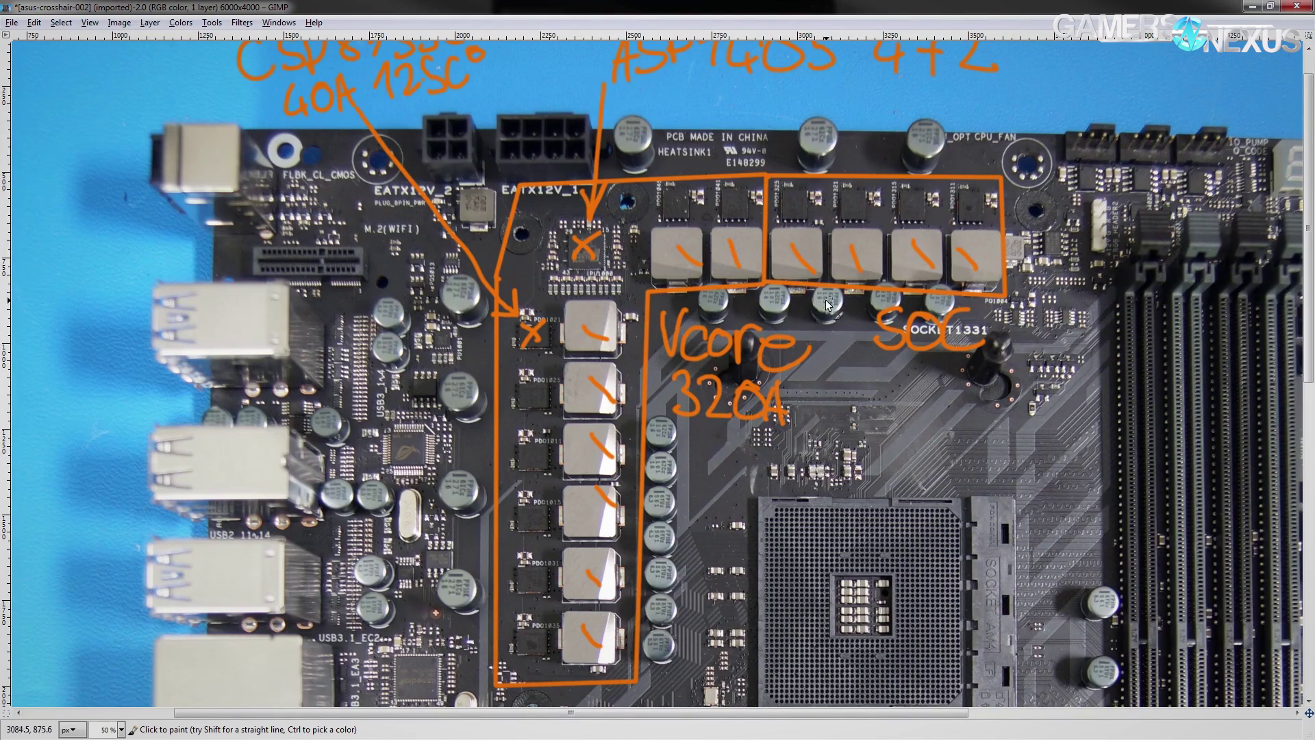
pyautogui.moveTo(787, 312); pyautogui.dragTo(774, 321)
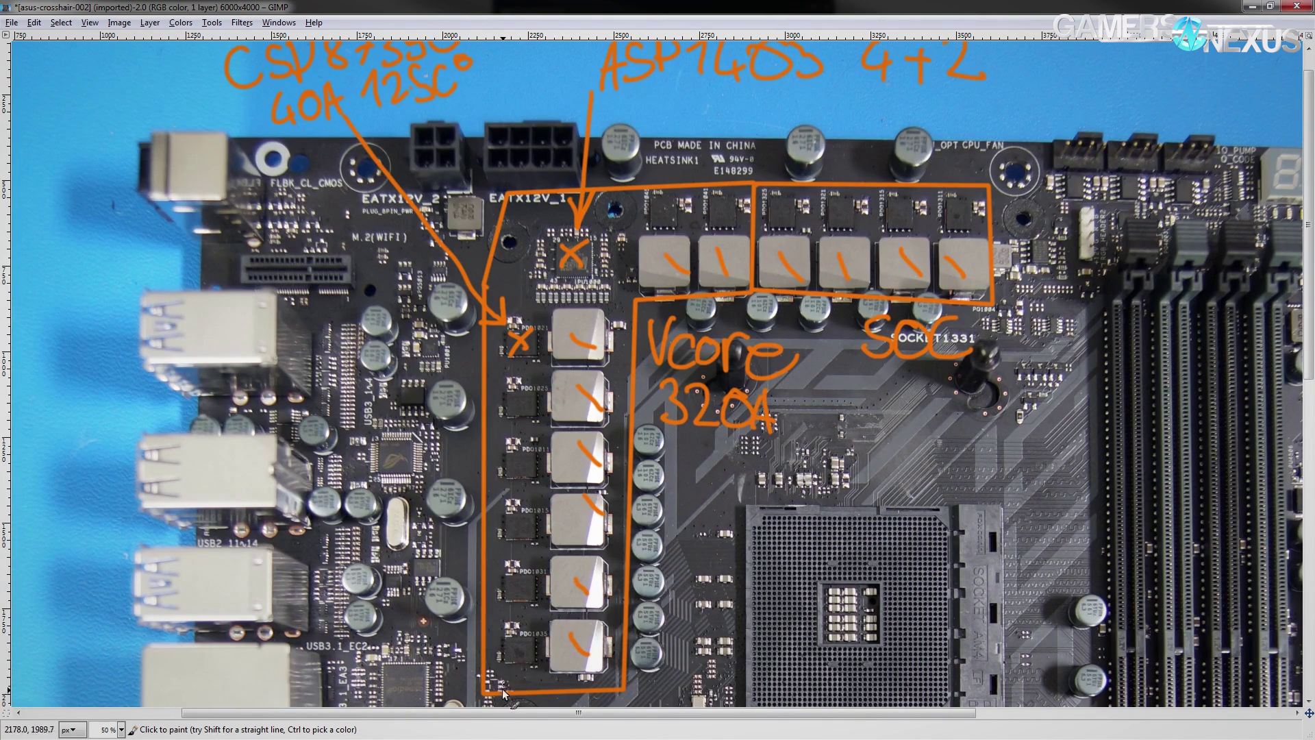
pyautogui.moveTo(574, 579); pyautogui.dragTo(593, 593)
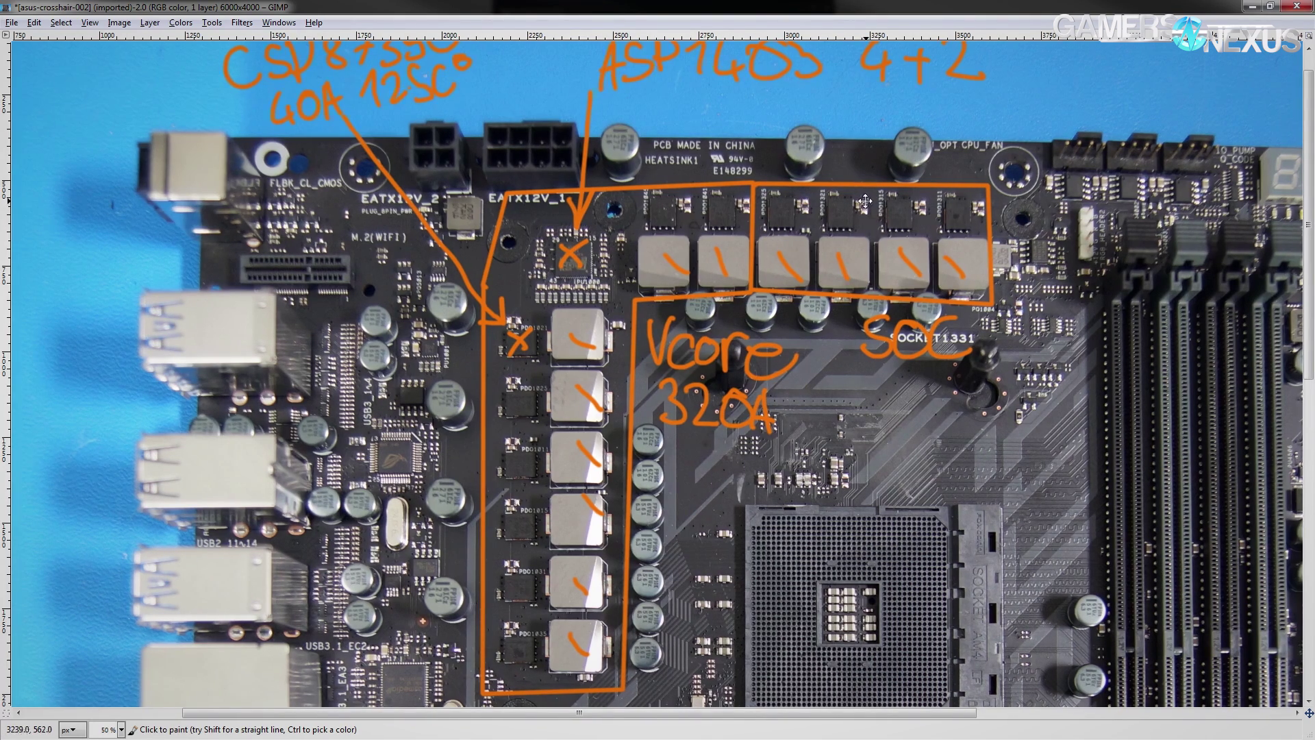
pyautogui.moveTo(867, 202); pyautogui.dragTo(857, 199)
pyautogui.moveTo(558, 646)
pyautogui.mouseDown()
pyautogui.moveTo(534, 643)
pyautogui.moveTo(559, 641)
pyautogui.mouseUp()
pyautogui.hotkey('ctrl', 'z')
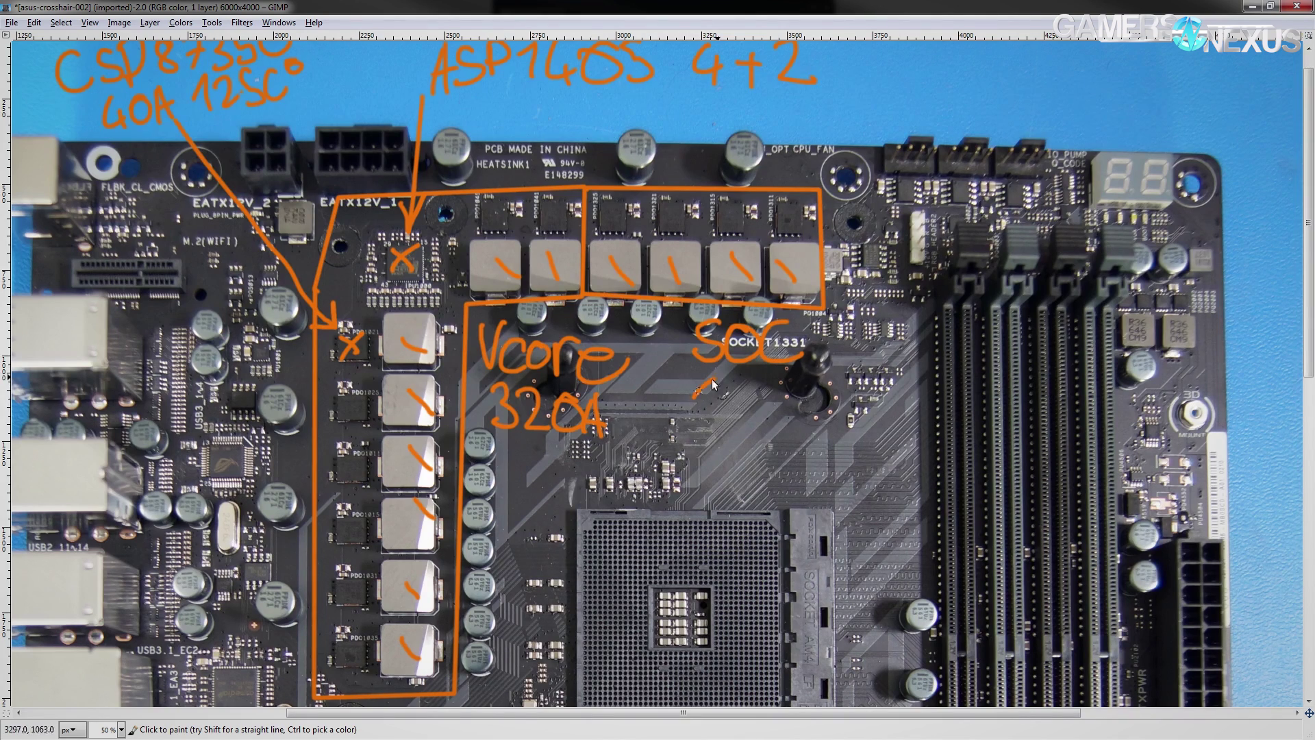
pyautogui.moveTo(729, 418); pyautogui.dragTo(732, 411)
pyautogui.moveTo(777, 388)
pyautogui.mouseDown()
pyautogui.moveTo(762, 416)
pyautogui.moveTo(774, 390)
pyautogui.moveTo(797, 425)
pyautogui.mouseUp()
pyautogui.moveTo(811, 388)
pyautogui.mouseDown()
pyautogui.moveTo(821, 429)
pyautogui.moveTo(826, 411)
pyautogui.mouseUp()
pyautogui.scroll(2, 787, 349)
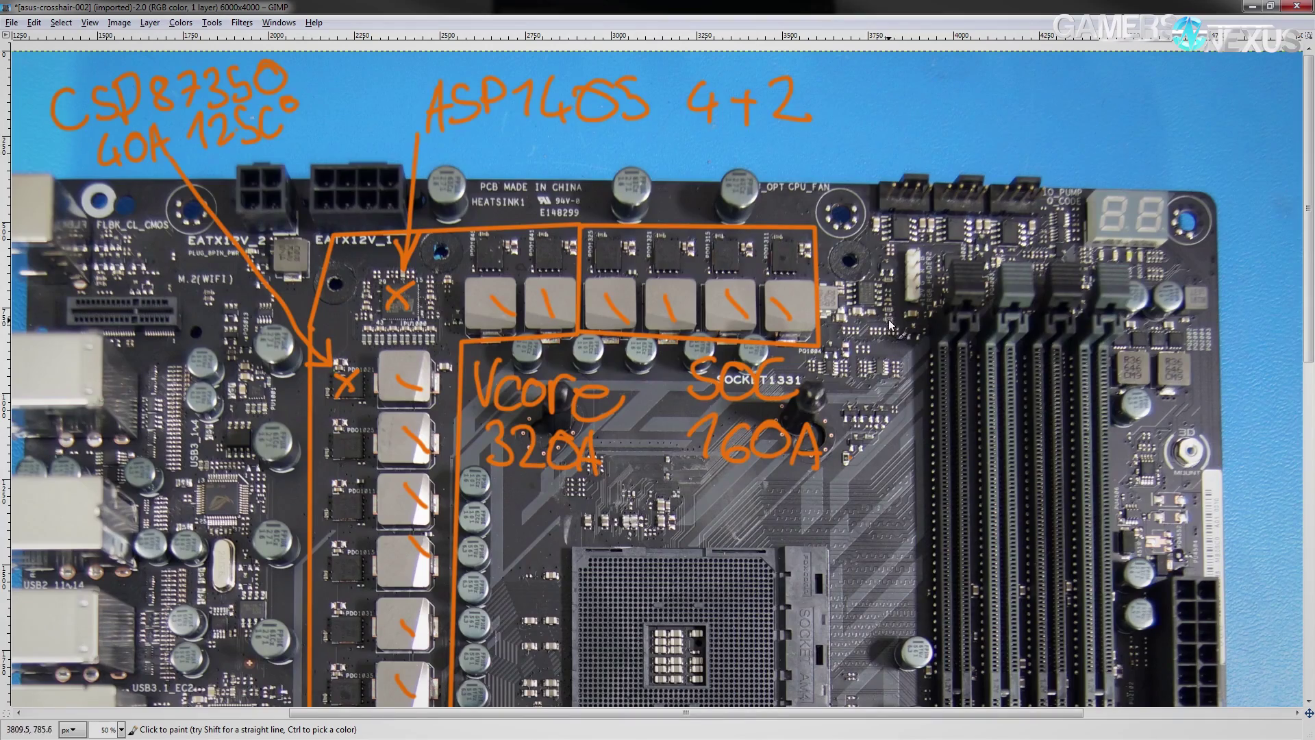
pyautogui.scroll(-3, 538, 521)
pyautogui.hscroll(-3, 538, 521)
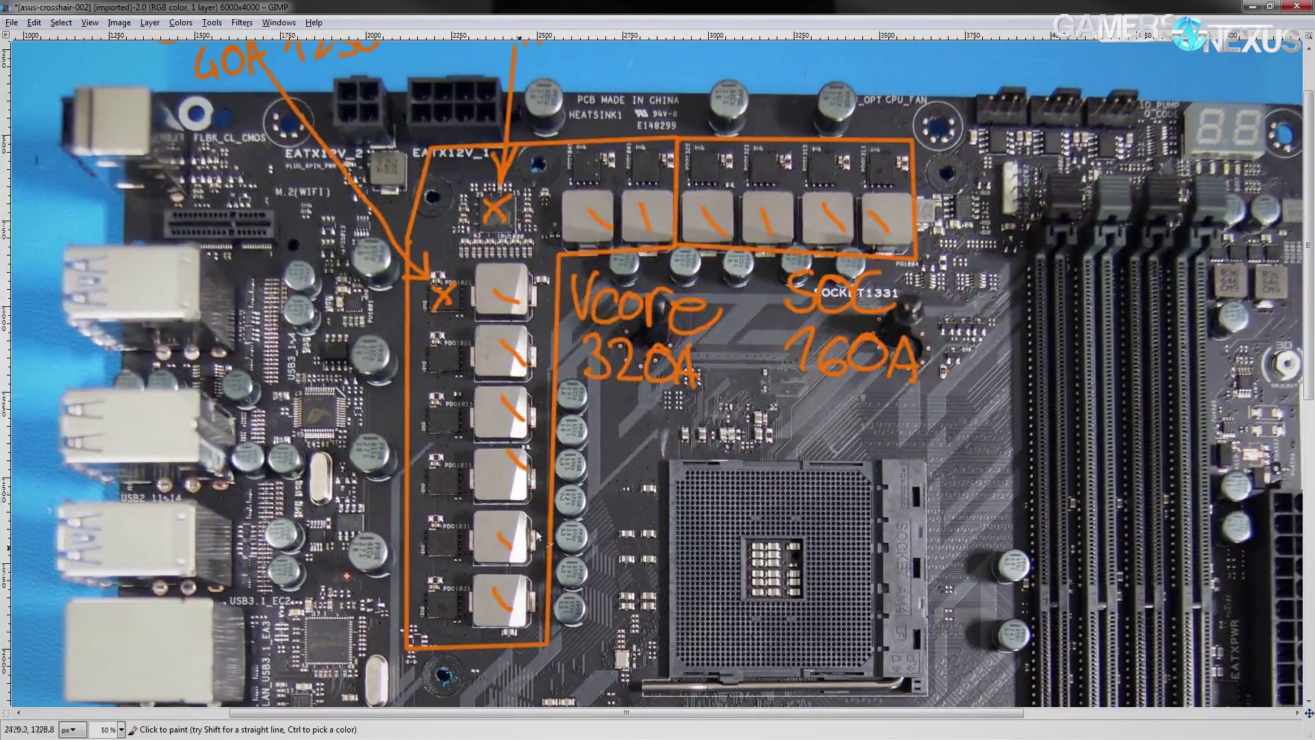
pyautogui.moveTo(809, 472); pyautogui.dragTo(795, 482)
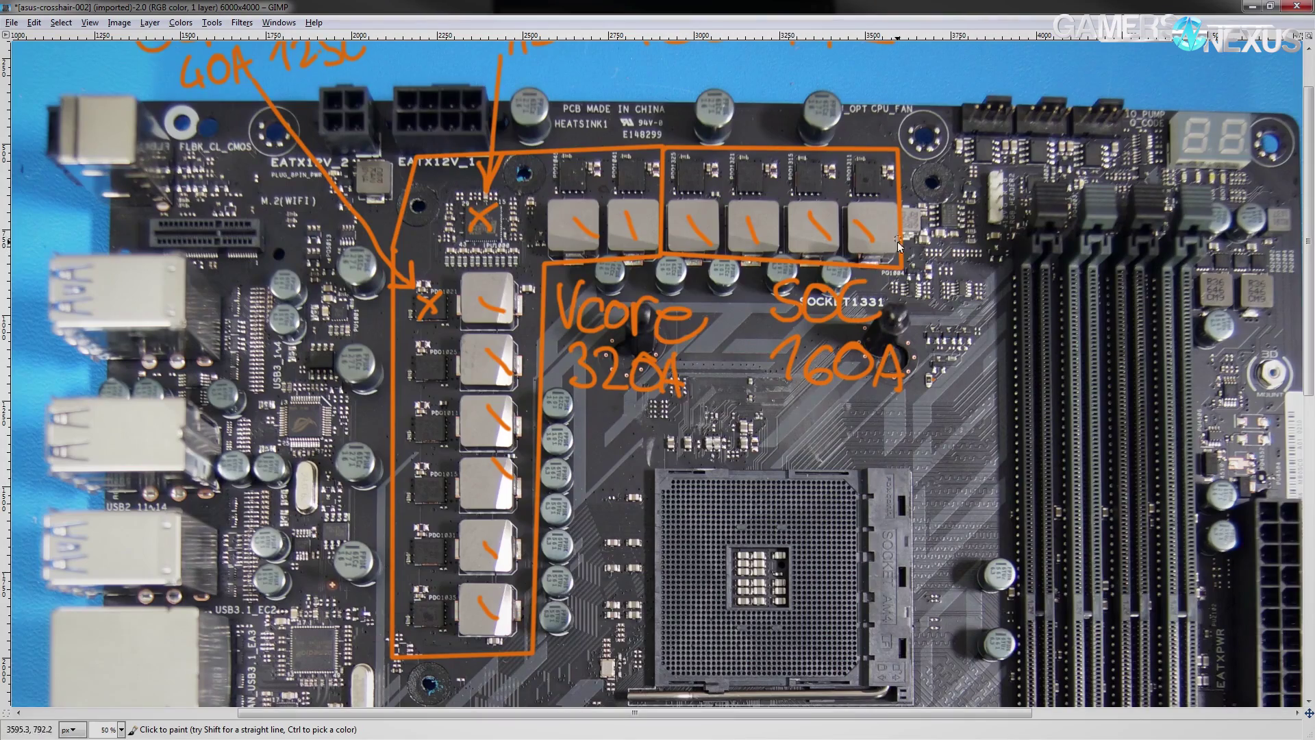
pyautogui.scroll(1, 911, 284)
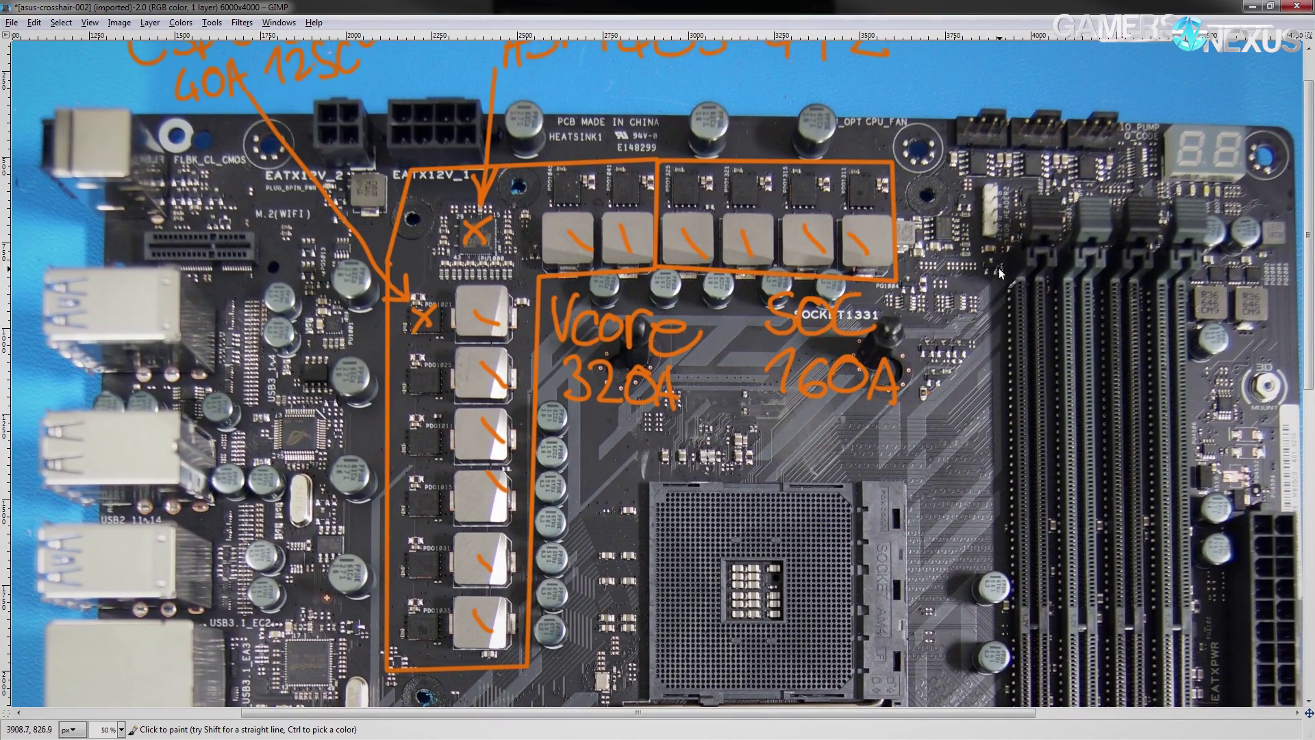
# - Outline the two-inductor memory VRM beside the RAM slots and split the outline with a vertical line between the two phases
pyautogui.moveTo(1003, 273); pyautogui.dragTo(1001, 208)
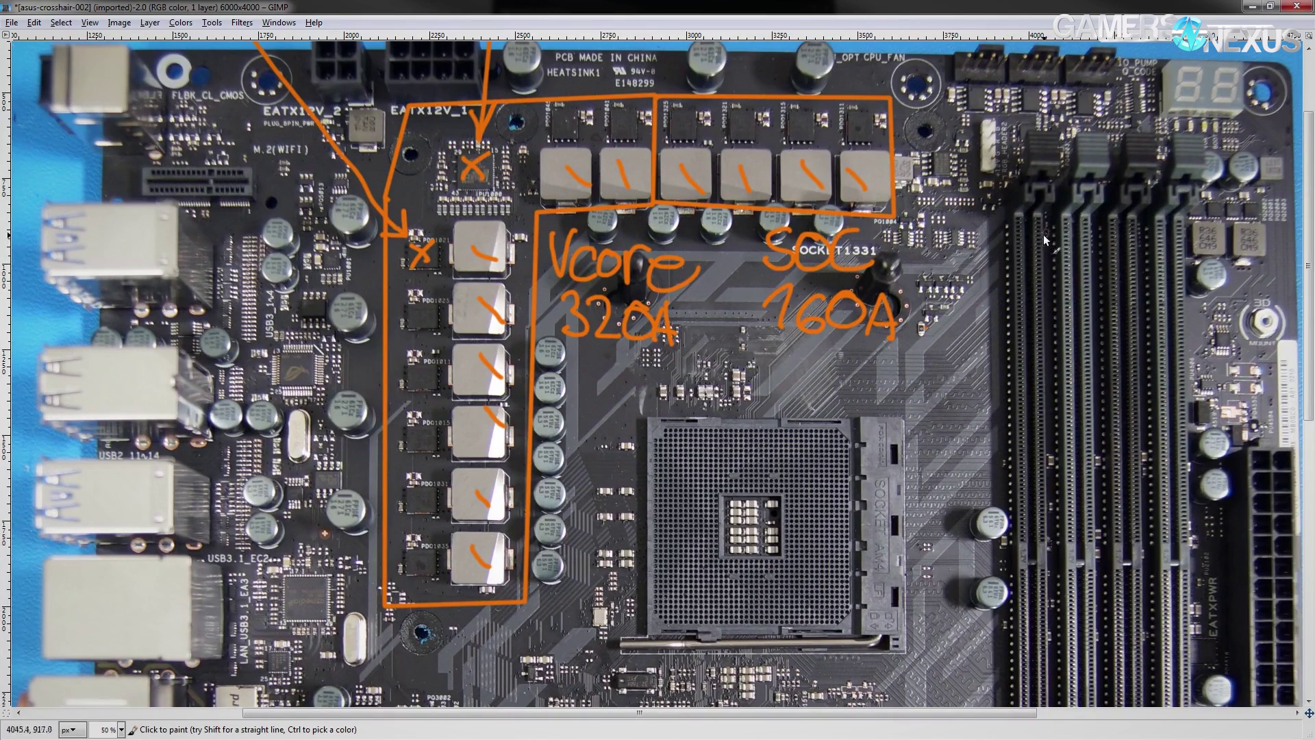
pyautogui.moveTo(1059, 253); pyautogui.dragTo(715, 294)
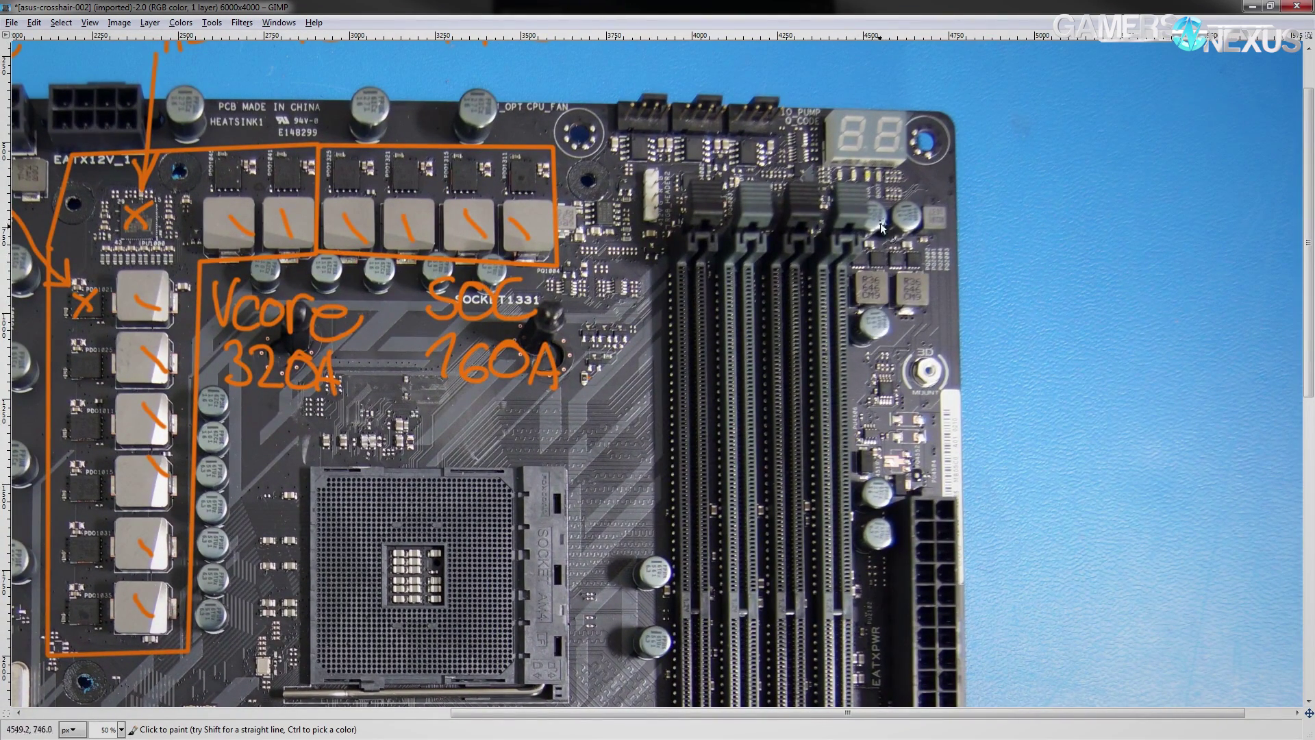
pyautogui.hotkey('ctrl', 'z')
pyautogui.click(850, 240)
pyautogui.keyDown('shift'); pyautogui.click(850, 340); pyautogui.keyUp('shift')
pyautogui.keyDown('shift'); pyautogui.click(896, 346); pyautogui.keyUp('shift')
pyautogui.keyDown('shift'); pyautogui.click(934, 306); pyautogui.keyUp('shift')
pyautogui.keyDown('shift'); pyautogui.click(928, 217); pyautogui.keyUp('shift')
pyautogui.keyDown('shift'); pyautogui.click(852, 208); pyautogui.keyUp('shift')
pyautogui.keyDown('shift'); pyautogui.click(850, 239); pyautogui.keyUp('shift')
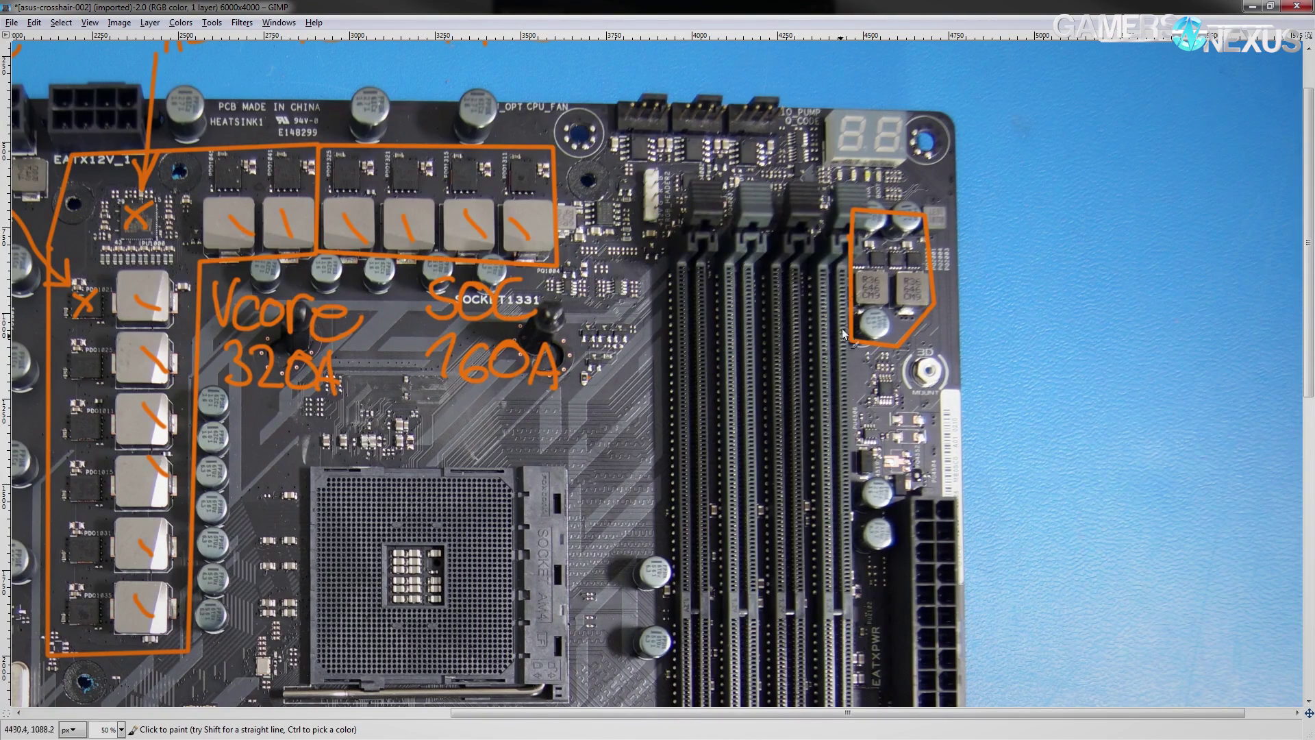
pyautogui.click(893, 348)
pyautogui.keyDown('shift'); pyautogui.click(890, 211); pyautogui.keyUp('shift')
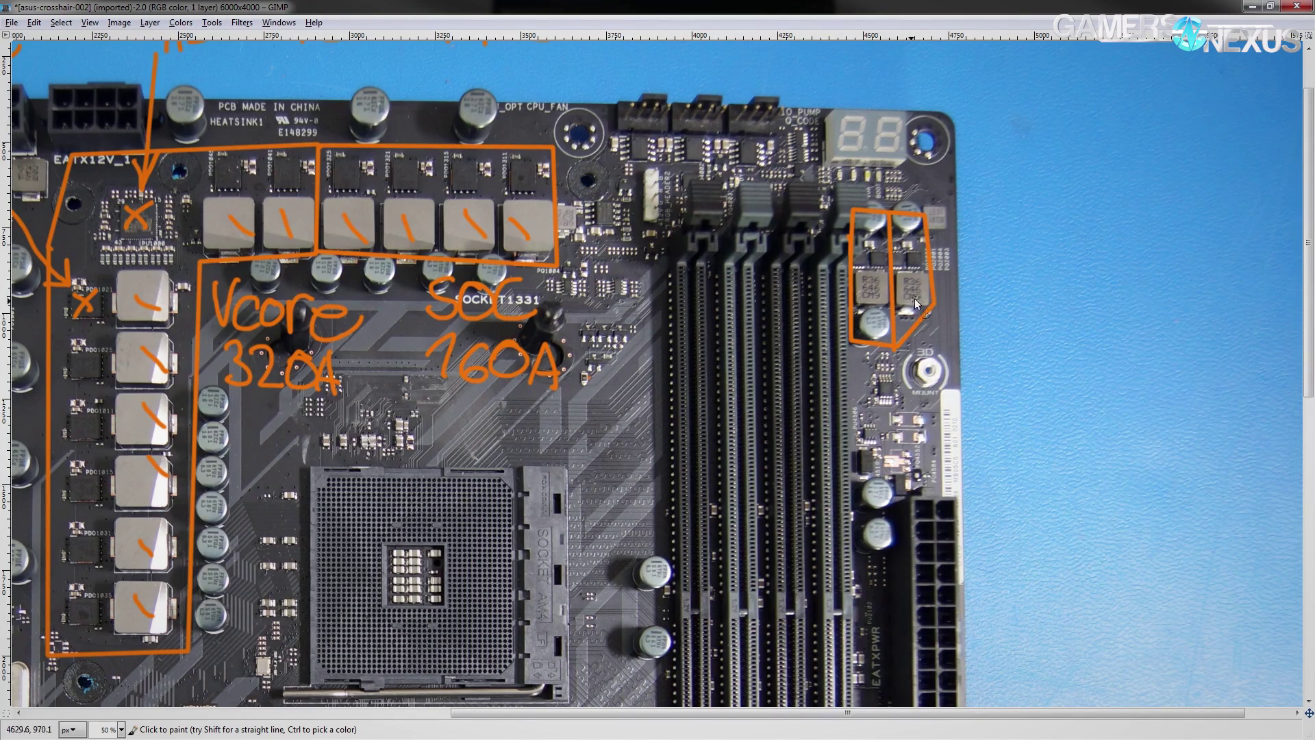
# - Point an arrow at the MOSFET in the memory VRM's outer phase and handwrite "NIKO-SEM" on the blue background beside the board
pyautogui.moveTo(985, 286); pyautogui.dragTo(975, 313)
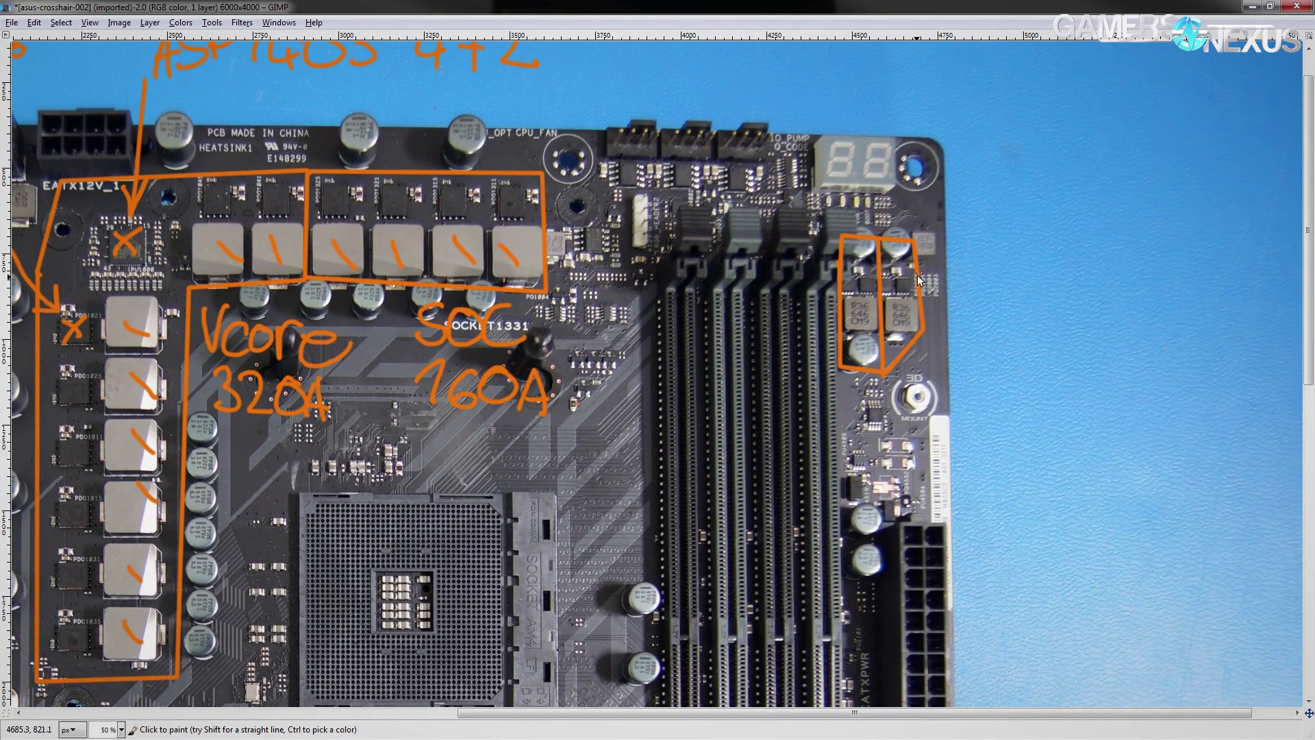
pyautogui.moveTo(964, 230); pyautogui.dragTo(913, 280)
pyautogui.moveTo(993, 244); pyautogui.dragTo(990, 199)
pyautogui.moveTo(1057, 255)
pyautogui.mouseDown()
pyautogui.moveTo(1055, 195)
pyautogui.moveTo(1081, 191)
pyautogui.mouseUp()
pyautogui.moveTo(1040, 260)
pyautogui.mouseDown()
pyautogui.moveTo(1082, 251)
pyautogui.moveTo(967, 211)
pyautogui.mouseUp()
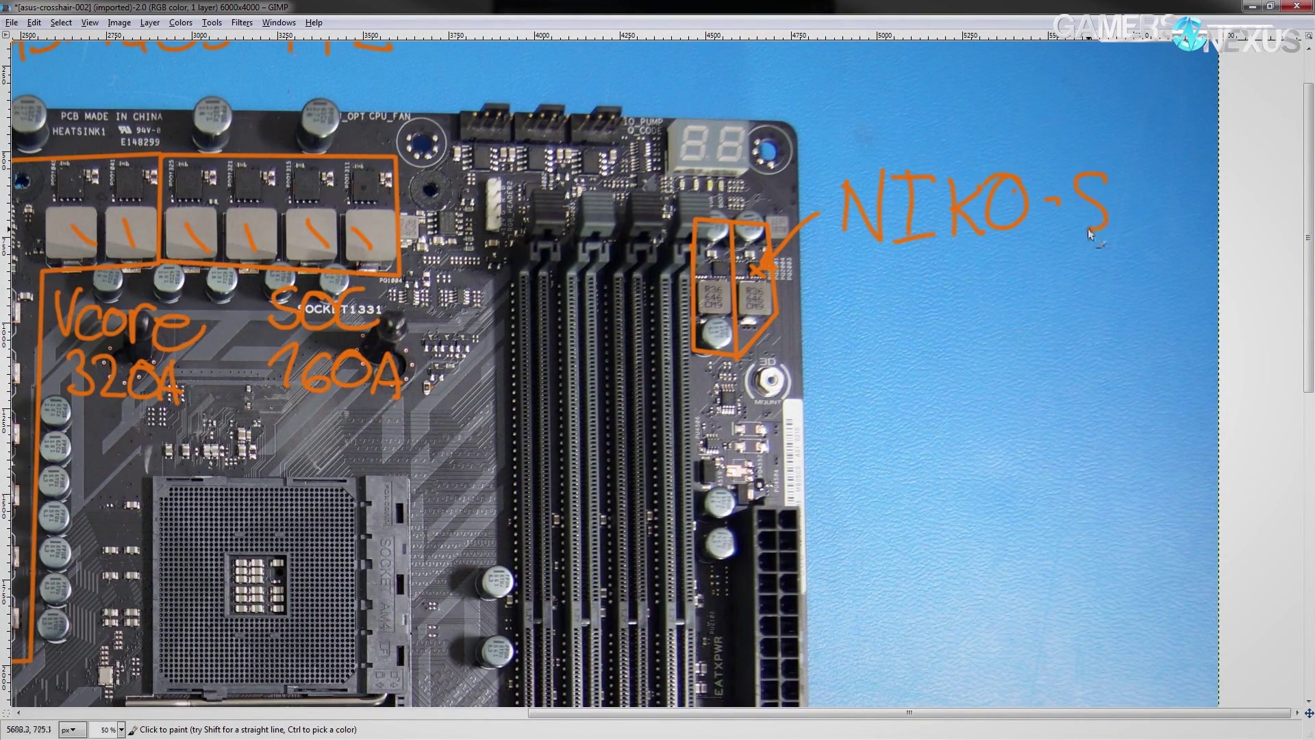
pyautogui.moveTo(1121, 226); pyautogui.dragTo(1138, 186)
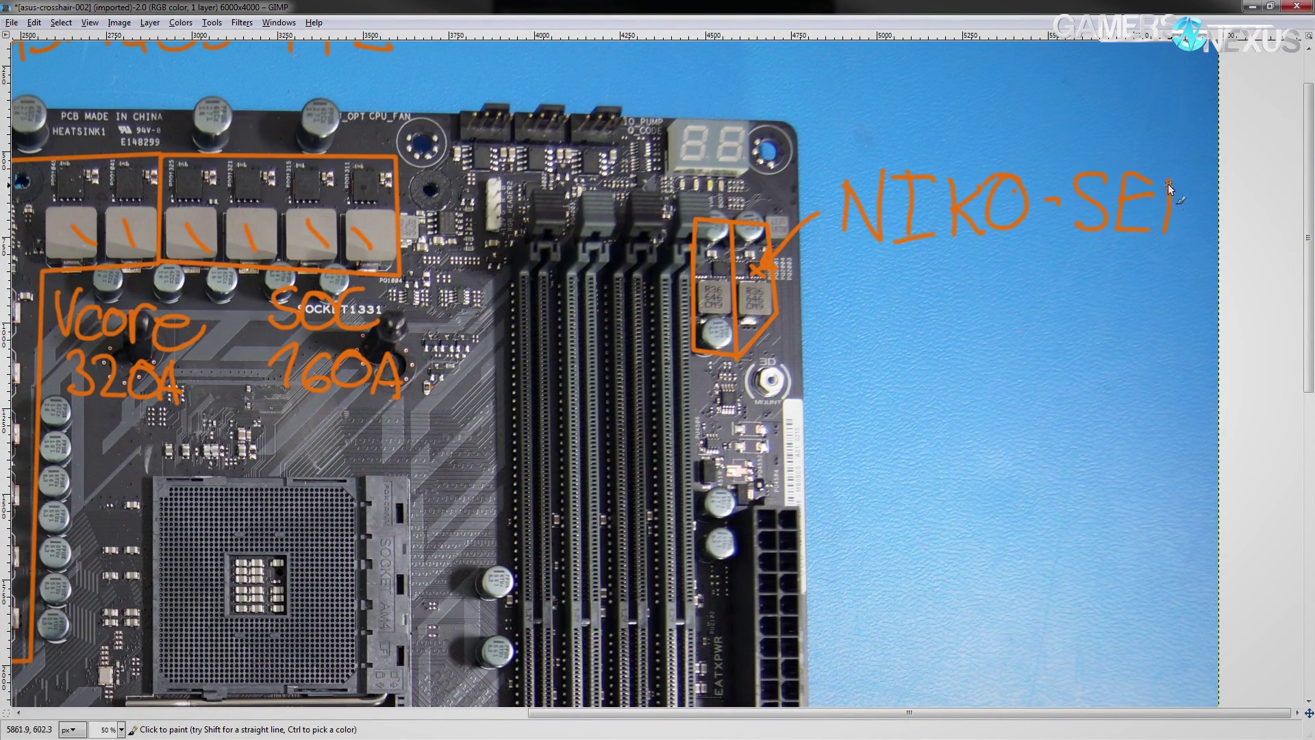
pyautogui.moveTo(1158, 247); pyautogui.dragTo(1129, 271)
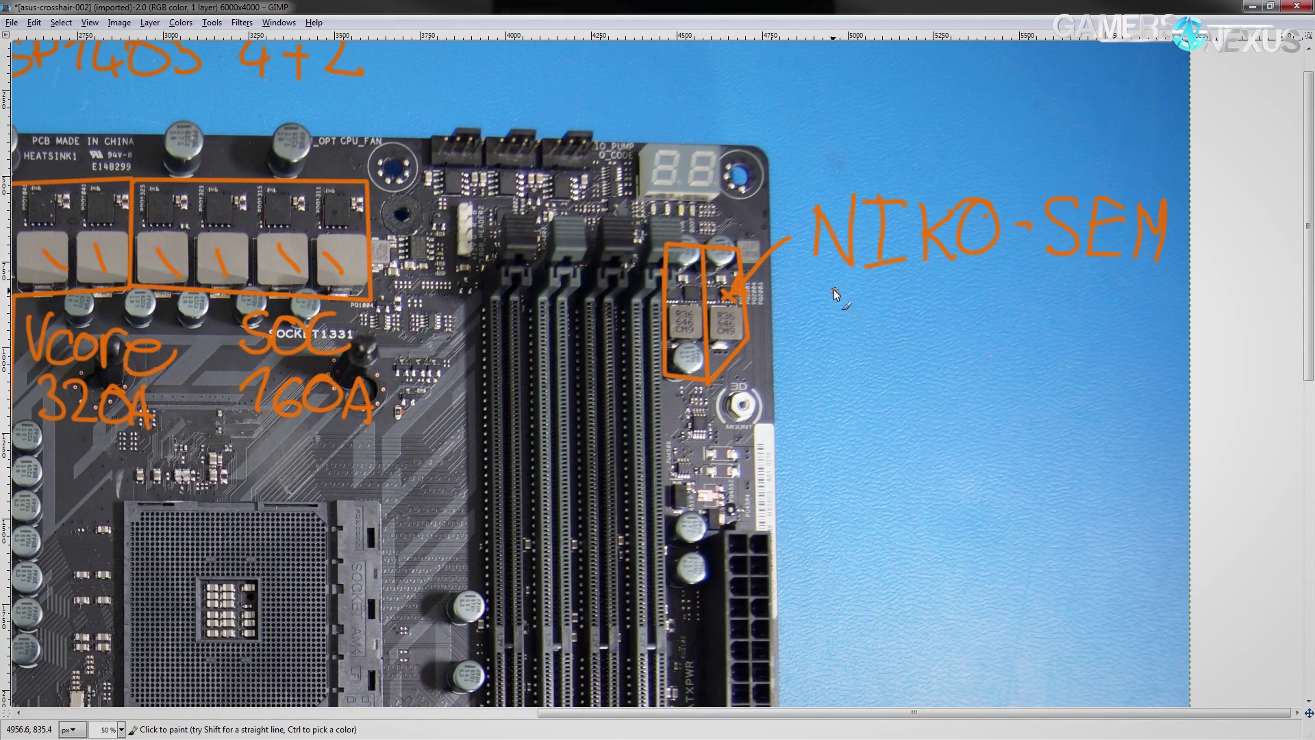
# - Handwrite the part number "PEA16BA" beneath the NIKO-SEM label
pyautogui.moveTo(833, 289)
pyautogui.mouseDown()
pyautogui.moveTo(836, 308)
pyautogui.moveTo(896, 290)
pyautogui.mouseUp()
pyautogui.moveTo(915, 334); pyautogui.dragTo(928, 291)
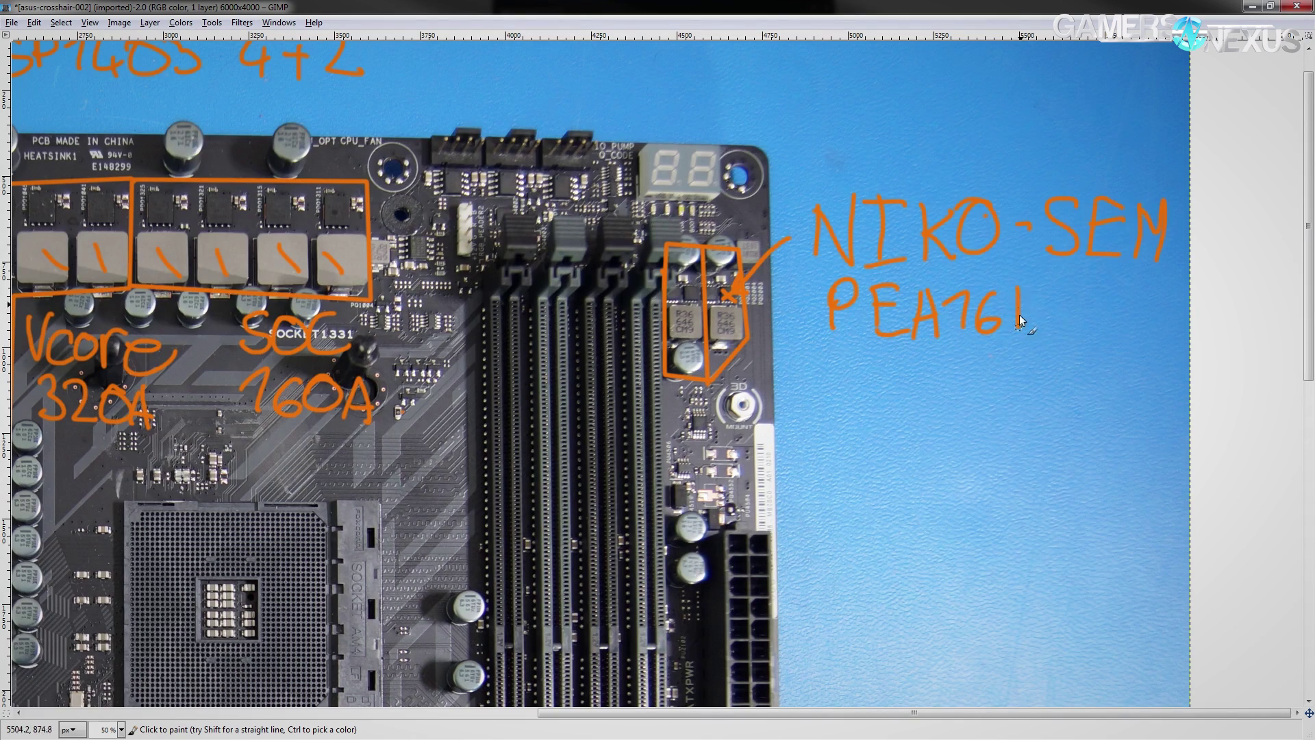
pyautogui.moveTo(879, 345); pyautogui.dragTo(874, 333)
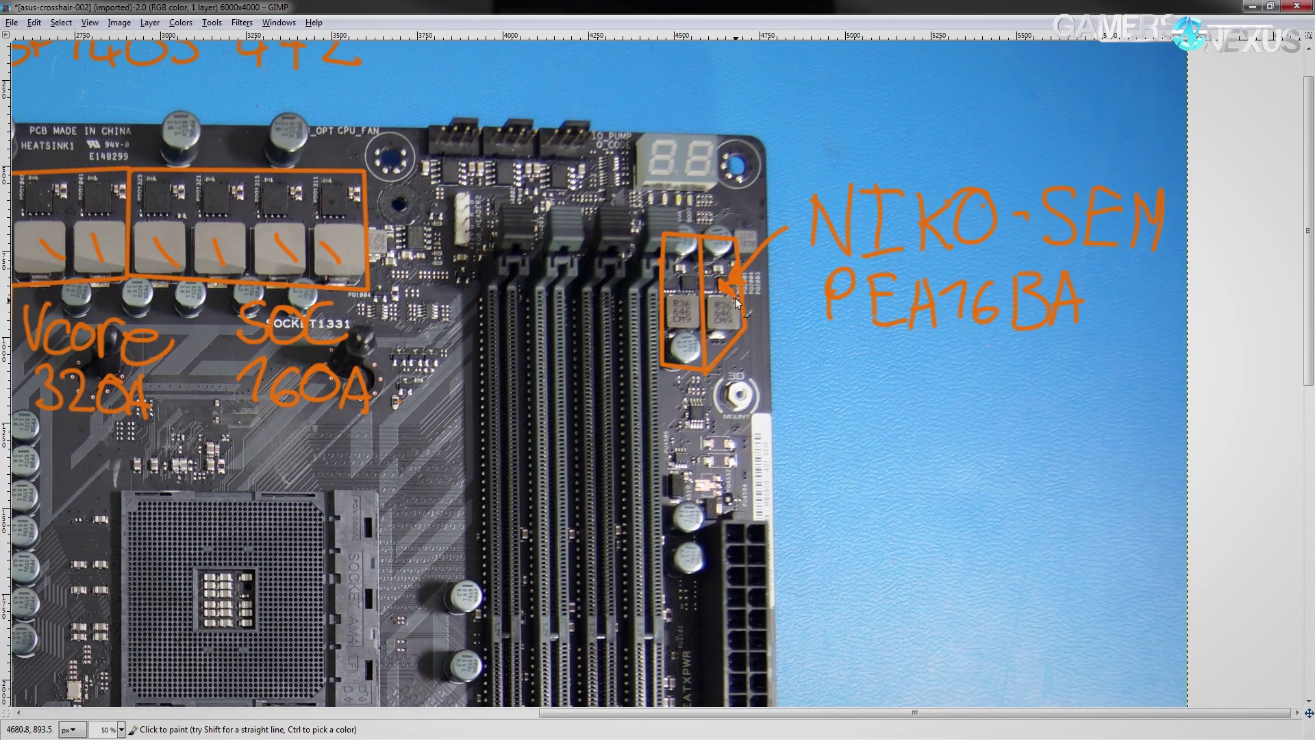
# - Mark the MOSFET in the memory VRM's inner phase and handwrite "34A 125°C" beneath the PEA16BA label
pyautogui.moveTo(683, 276)
pyautogui.mouseDown()
pyautogui.moveTo(694, 294)
pyautogui.moveTo(675, 292)
pyautogui.mouseUp()
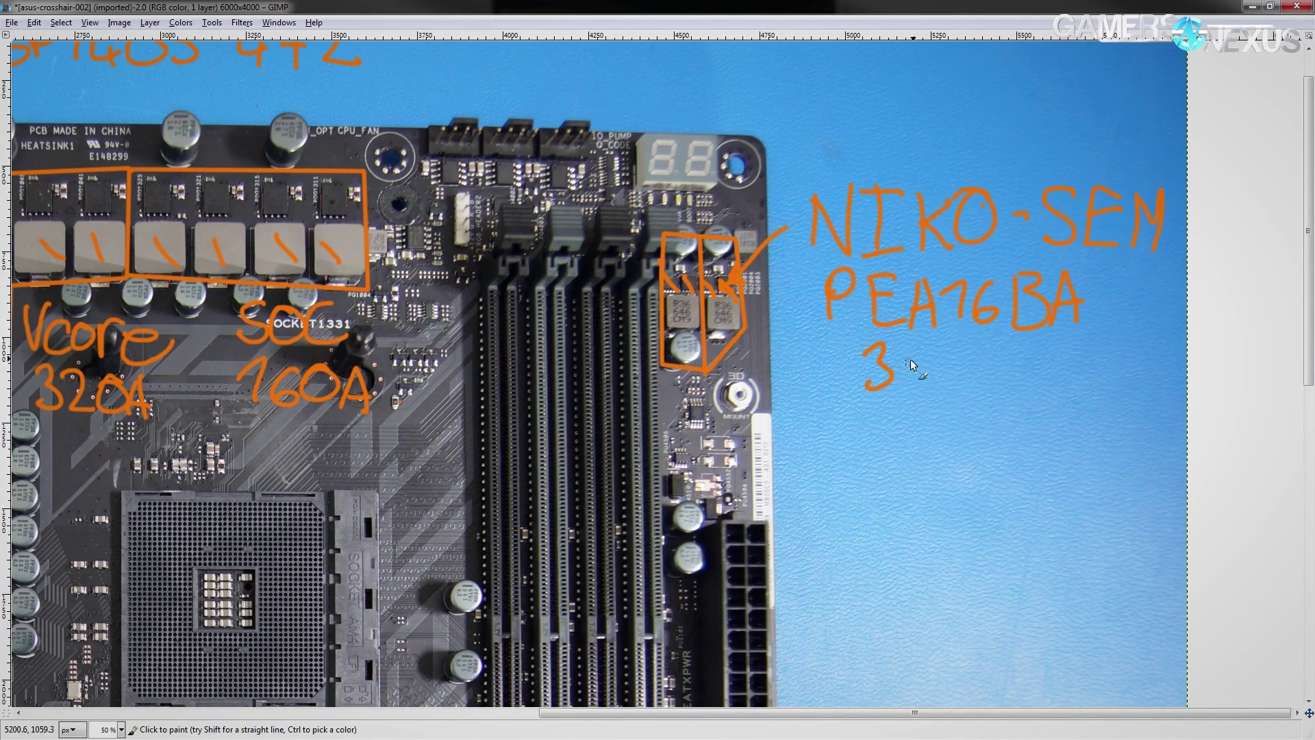
pyautogui.moveTo(924, 383); pyautogui.dragTo(927, 385)
pyautogui.moveTo(916, 359); pyautogui.dragTo(914, 402)
pyautogui.moveTo(948, 355); pyautogui.dragTo(962, 406)
pyautogui.moveTo(1031, 363); pyautogui.dragTo(1024, 399)
pyautogui.moveTo(1041, 362); pyautogui.dragTo(1052, 384)
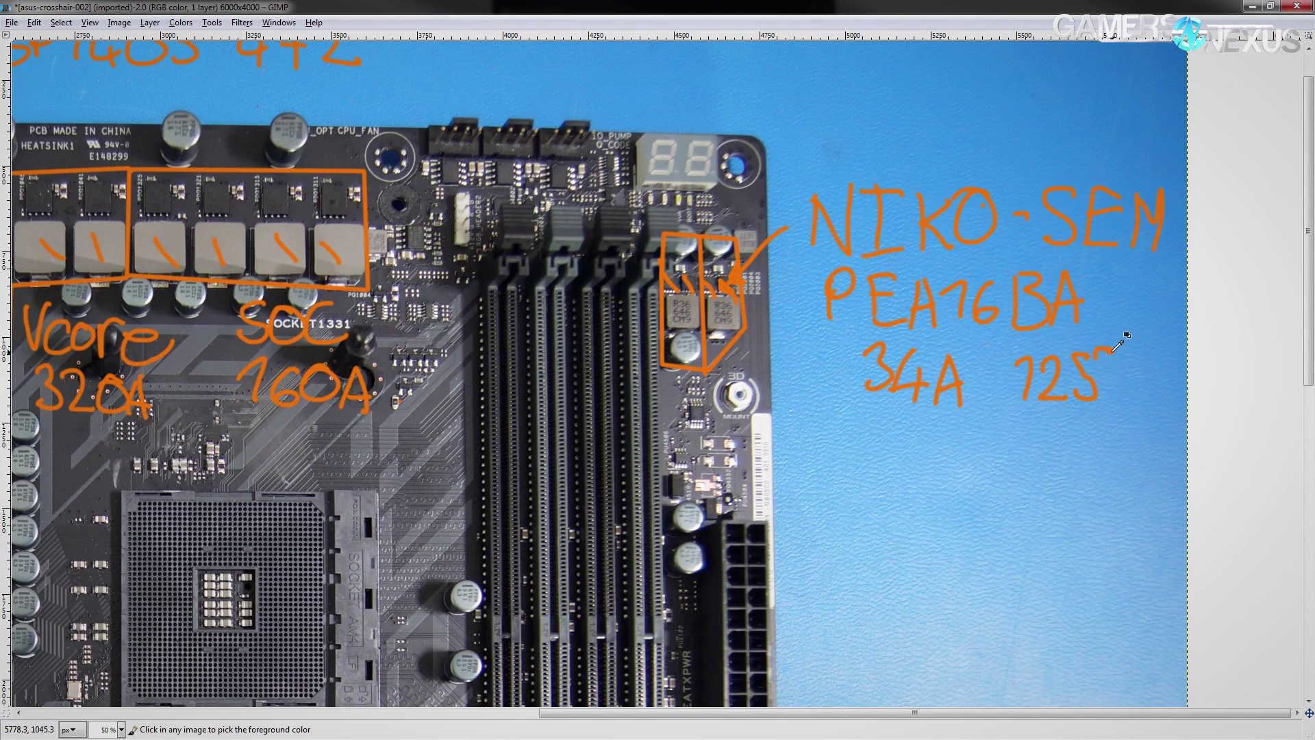
pyautogui.moveTo(1141, 352)
pyautogui.mouseDown()
pyautogui.moveTo(1114, 395)
pyautogui.moveTo(1147, 389)
pyautogui.mouseUp()
# - Handwrite "16W" and, below it, "1.2 - 1.35" on the blue background beneath the MOSFET rating
pyautogui.moveTo(891, 417)
pyautogui.mouseDown()
pyautogui.moveTo(917, 375)
pyautogui.moveTo(904, 337)
pyautogui.moveTo(925, 327)
pyautogui.mouseUp()
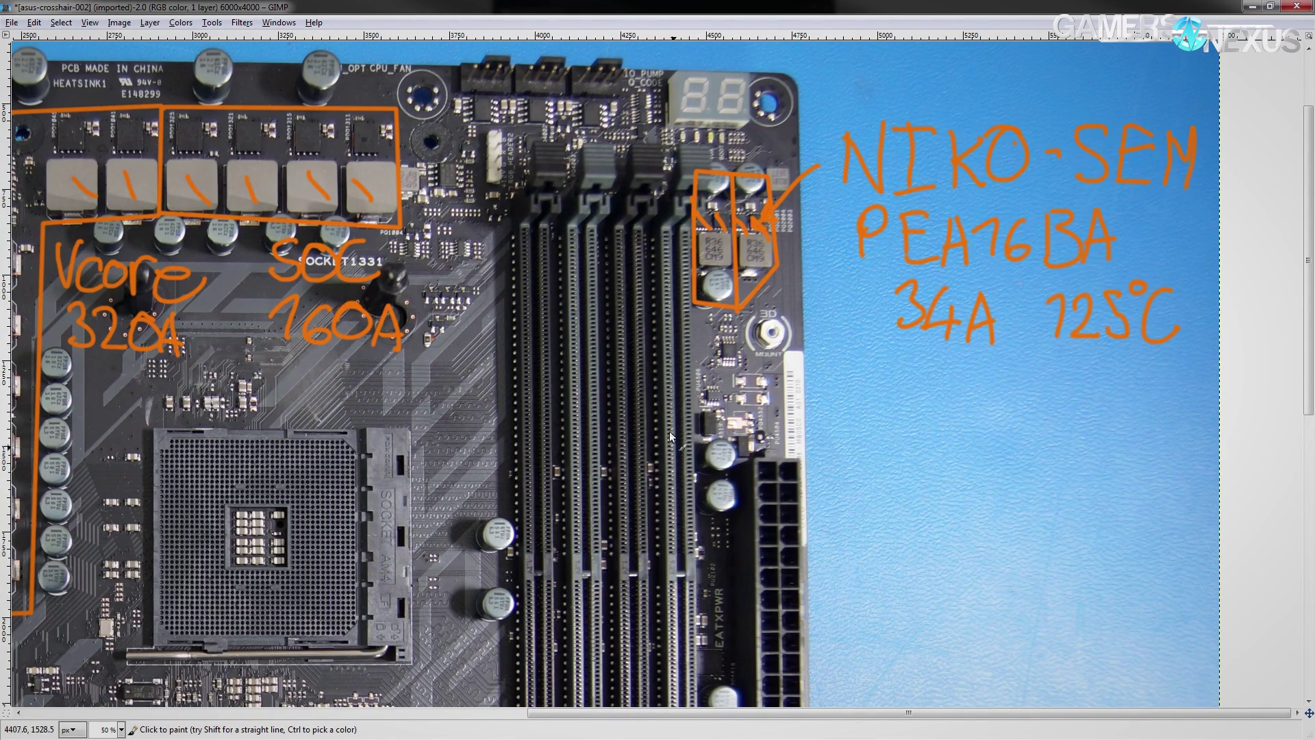
pyautogui.moveTo(872, 404); pyautogui.dragTo(895, 425)
pyautogui.moveTo(931, 392); pyautogui.dragTo(908, 417)
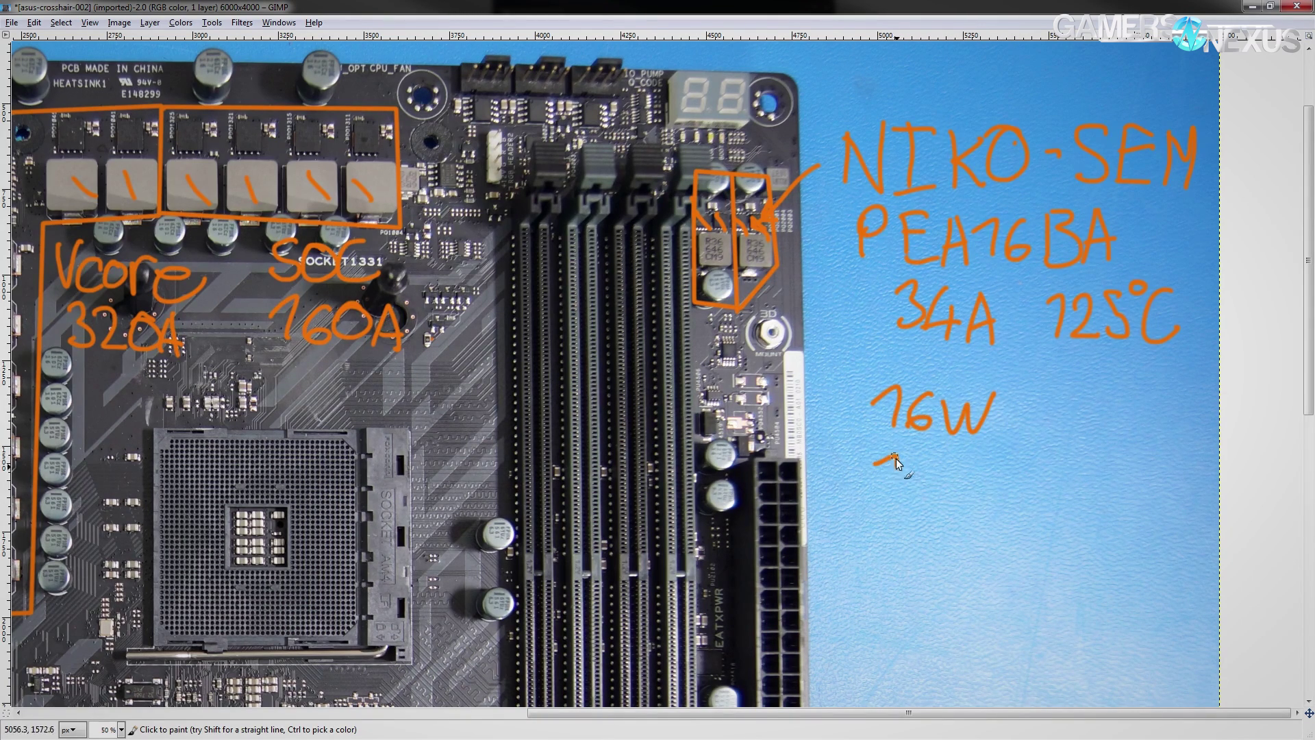
pyautogui.moveTo(915, 464)
pyautogui.mouseDown()
pyautogui.moveTo(950, 494)
pyautogui.moveTo(1039, 487)
pyautogui.mouseUp()
pyautogui.moveTo(1117, 455); pyautogui.dragTo(1108, 492)
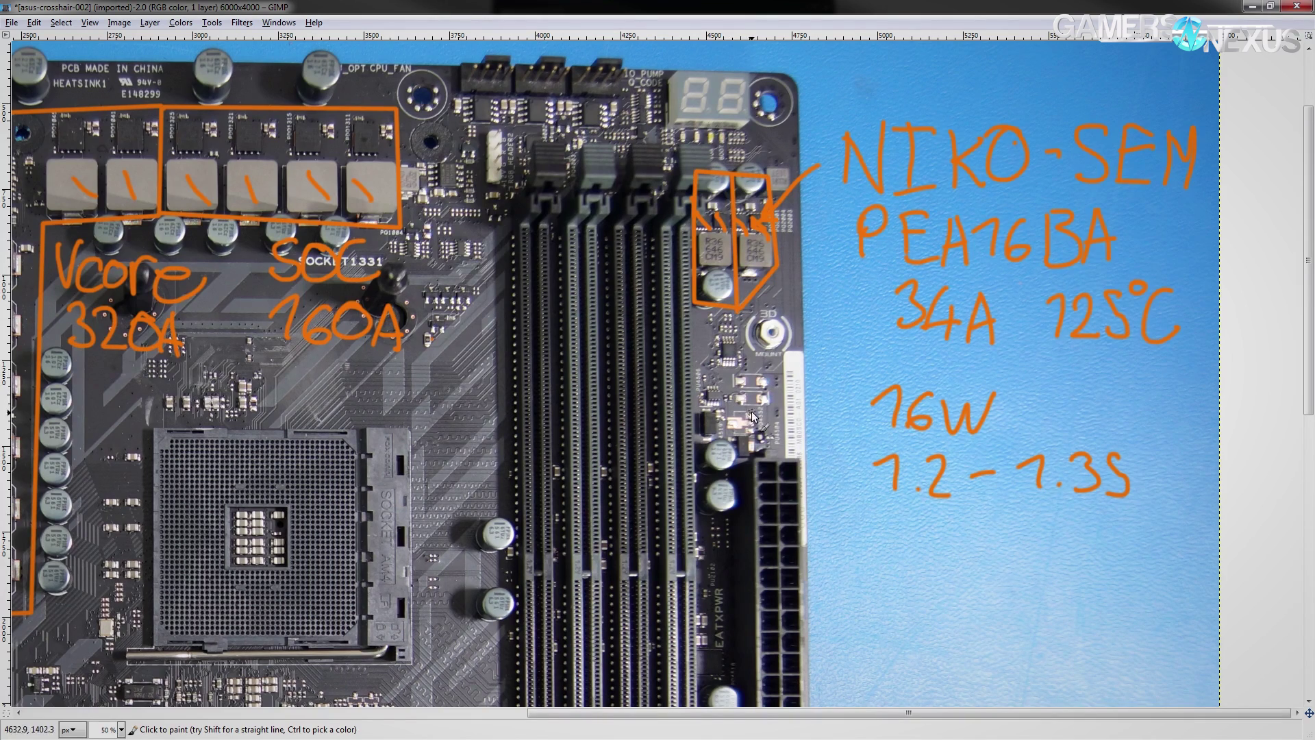
pyautogui.moveTo(752, 415)
pyautogui.mouseDown()
pyautogui.moveTo(761, 398)
pyautogui.moveTo(746, 417)
pyautogui.mouseUp()
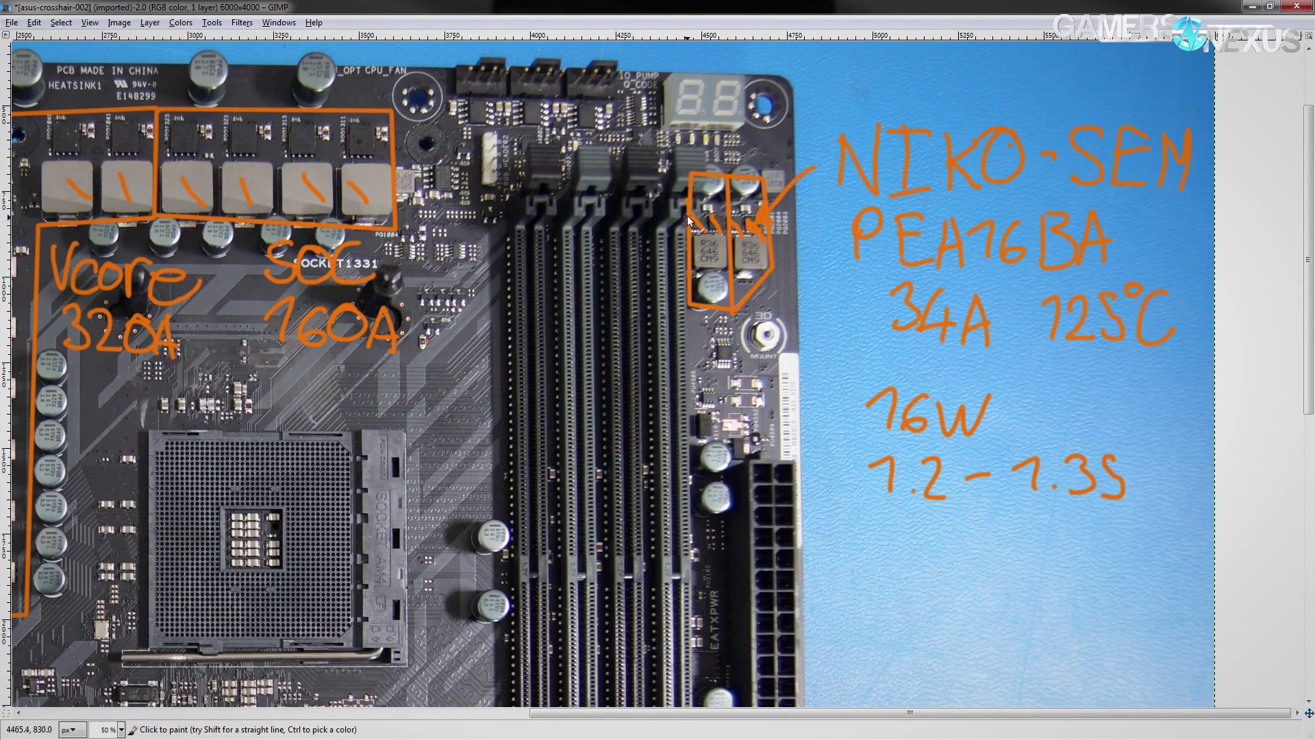
pyautogui.moveTo(950, 396)
pyautogui.mouseDown()
pyautogui.moveTo(958, 407)
pyautogui.moveTo(902, 368)
pyautogui.mouseUp()
pyautogui.moveTo(755, 384)
pyautogui.mouseDown()
pyautogui.moveTo(756, 362)
pyautogui.moveTo(757, 409)
pyautogui.mouseUp()
pyautogui.scroll(-1, 745, 261)
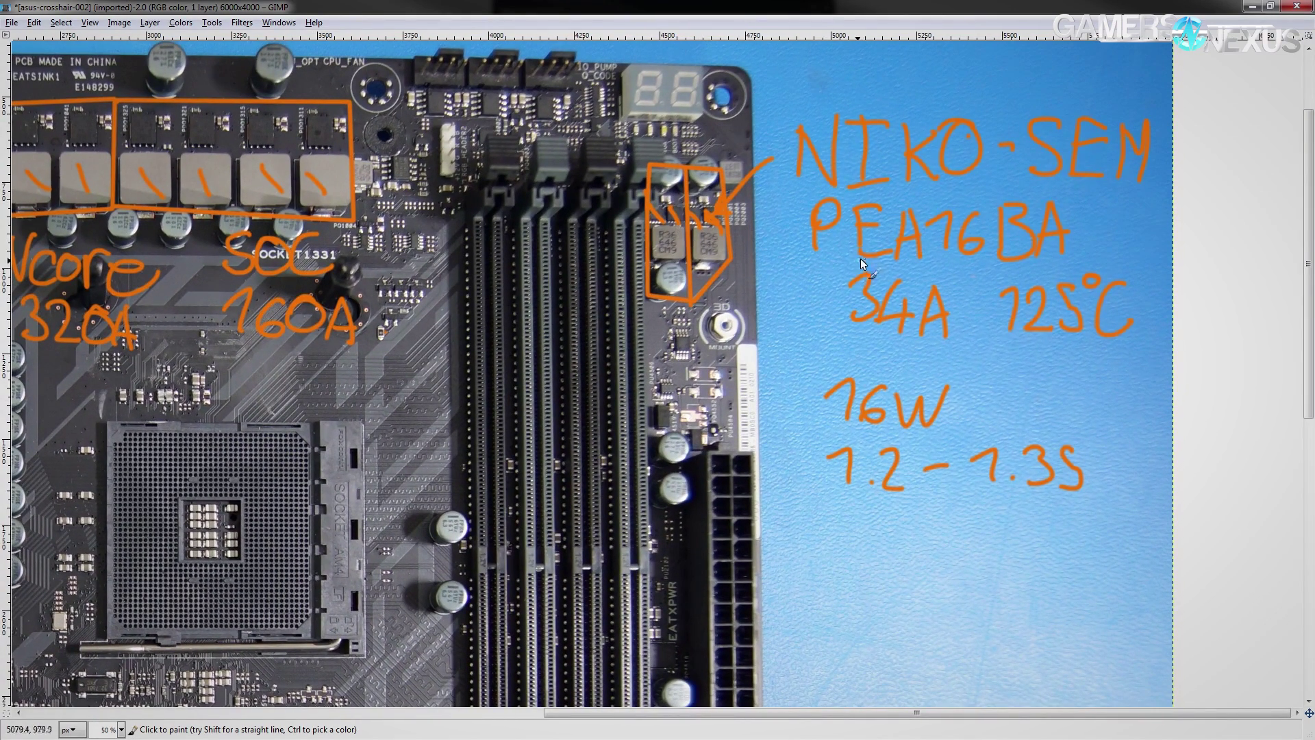
pyautogui.scroll(-1, 753, 283)
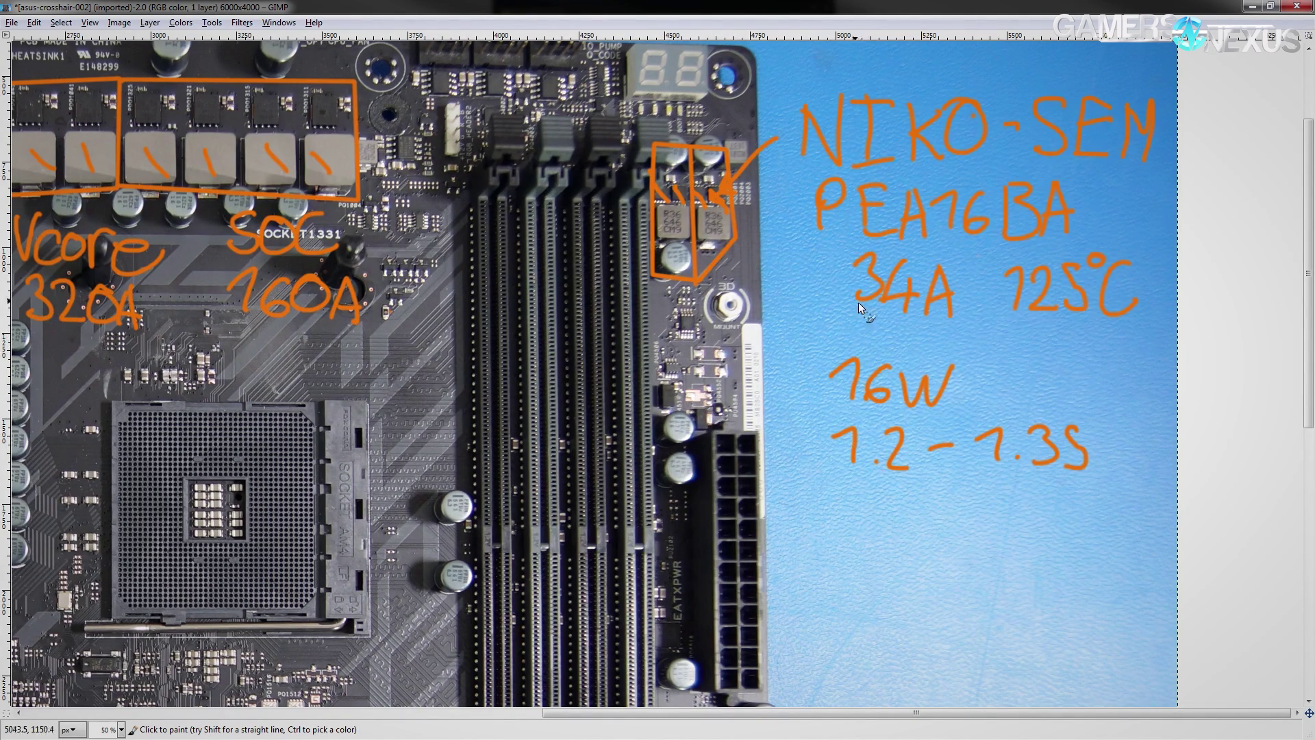
pyautogui.moveTo(752, 194); pyautogui.dragTo(746, 210)
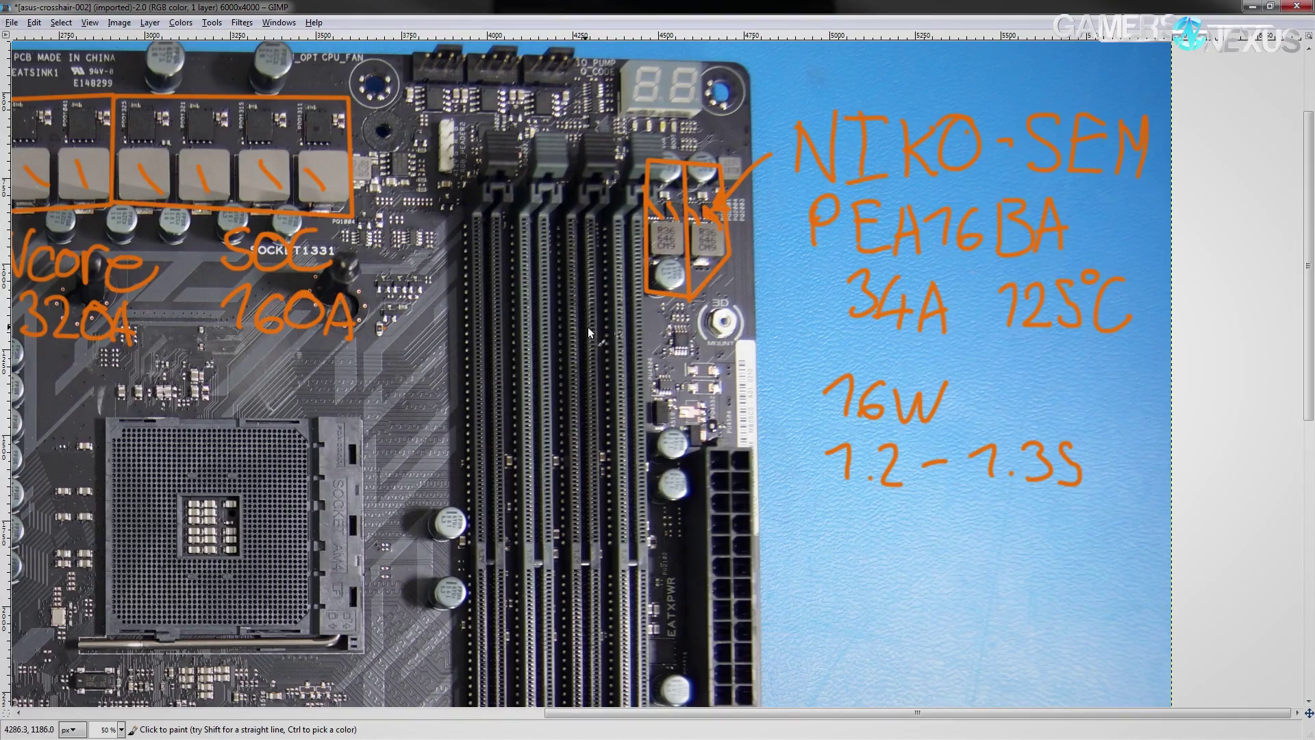
pyautogui.moveTo(760, 219)
pyautogui.mouseDown()
pyautogui.moveTo(783, 184)
pyautogui.moveTo(773, 211)
pyautogui.mouseUp()
pyautogui.moveTo(634, 383); pyautogui.dragTo(698, 275)
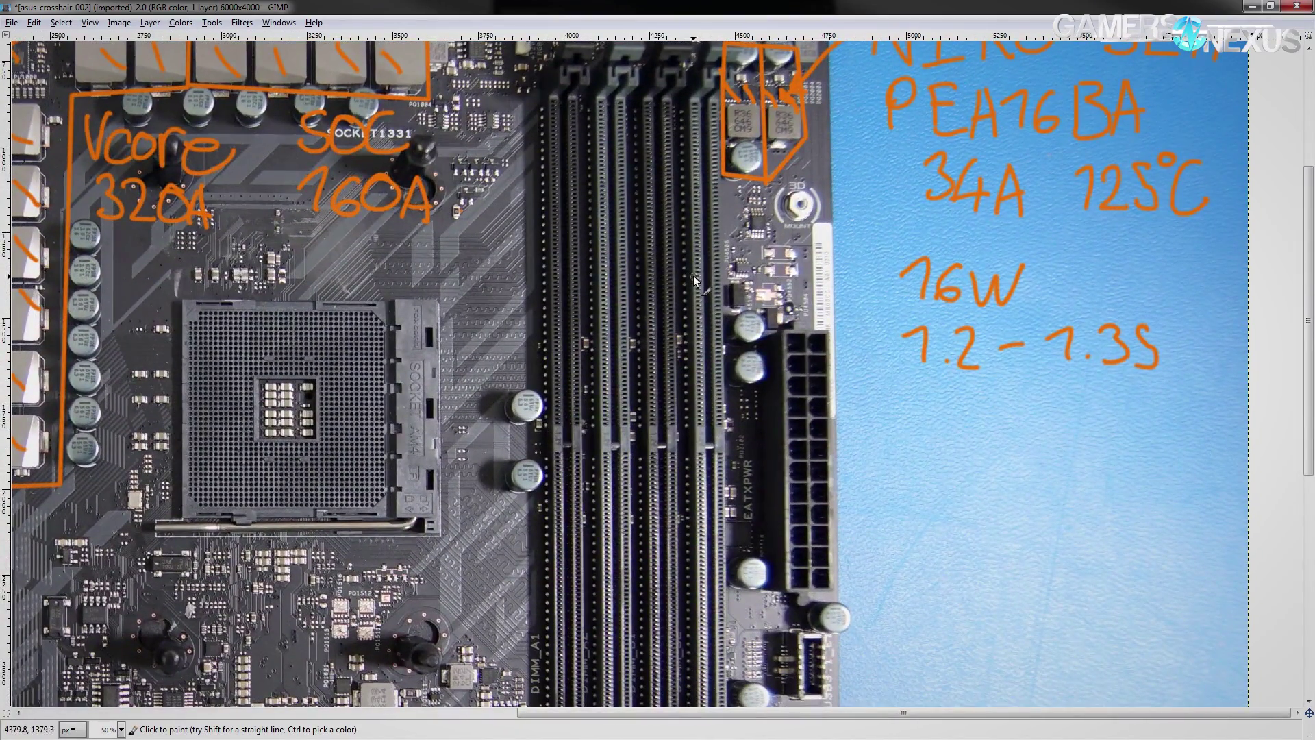
# - Circle the dark spot in the upper corner of the CPU socket's central capacitor cavity and point an arrow at it
pyautogui.scroll(-1, 693, 288)
pyautogui.scroll(3, 693, 288)
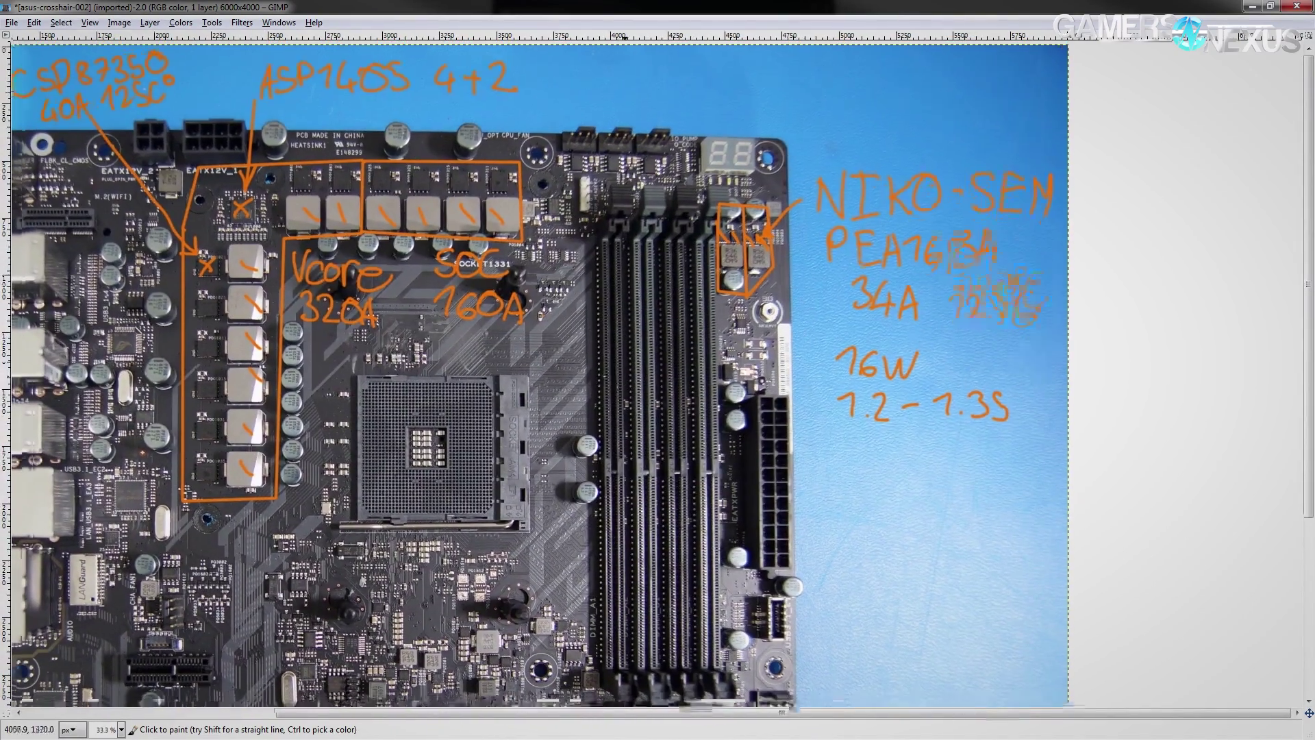
pyautogui.moveTo(620, 365); pyautogui.dragTo(699, 336)
pyautogui.scroll(2, 548, 382)
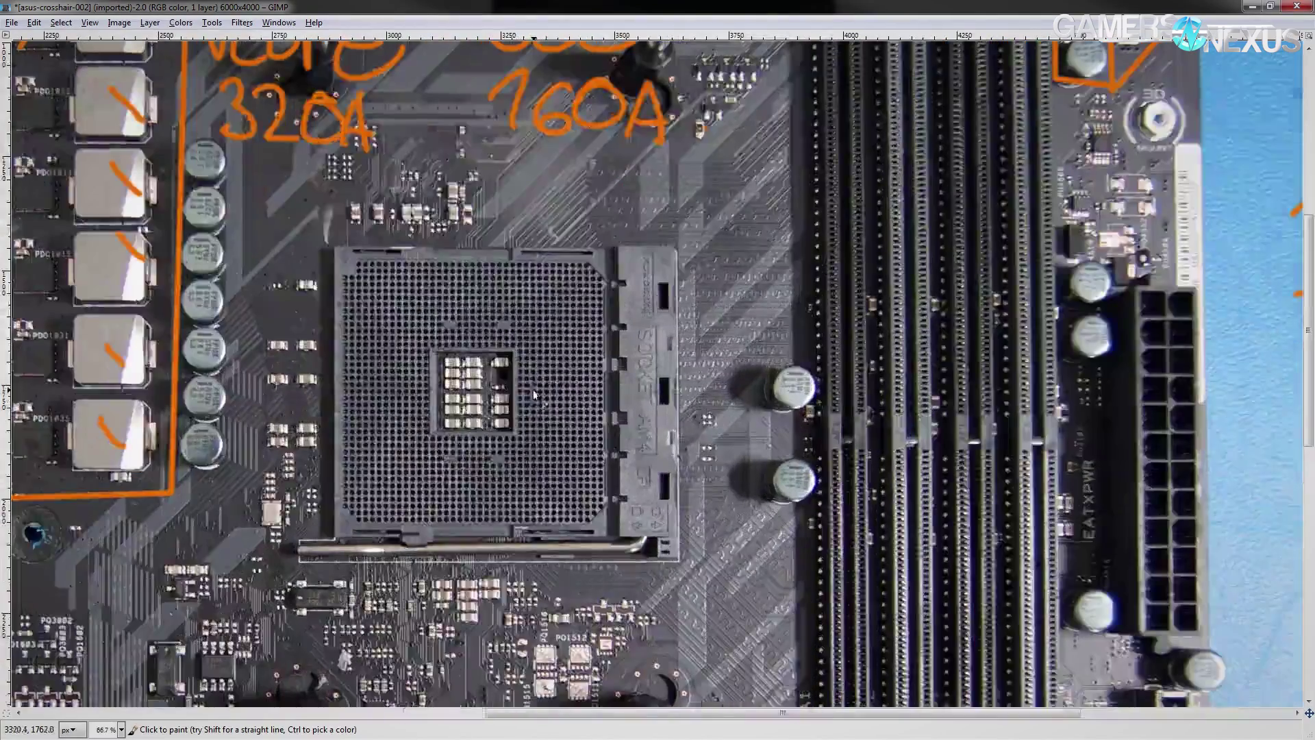
pyautogui.scroll(1, 534, 395)
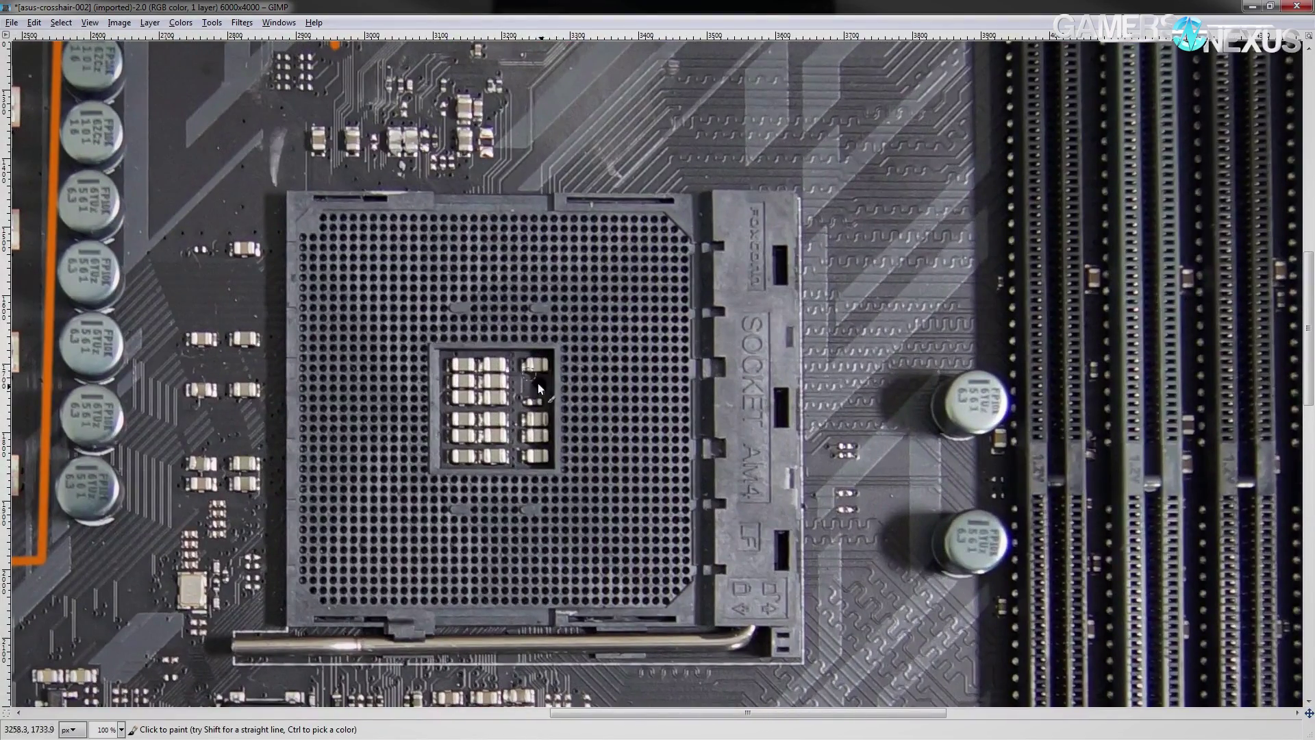
pyautogui.scroll(-1, 549, 379)
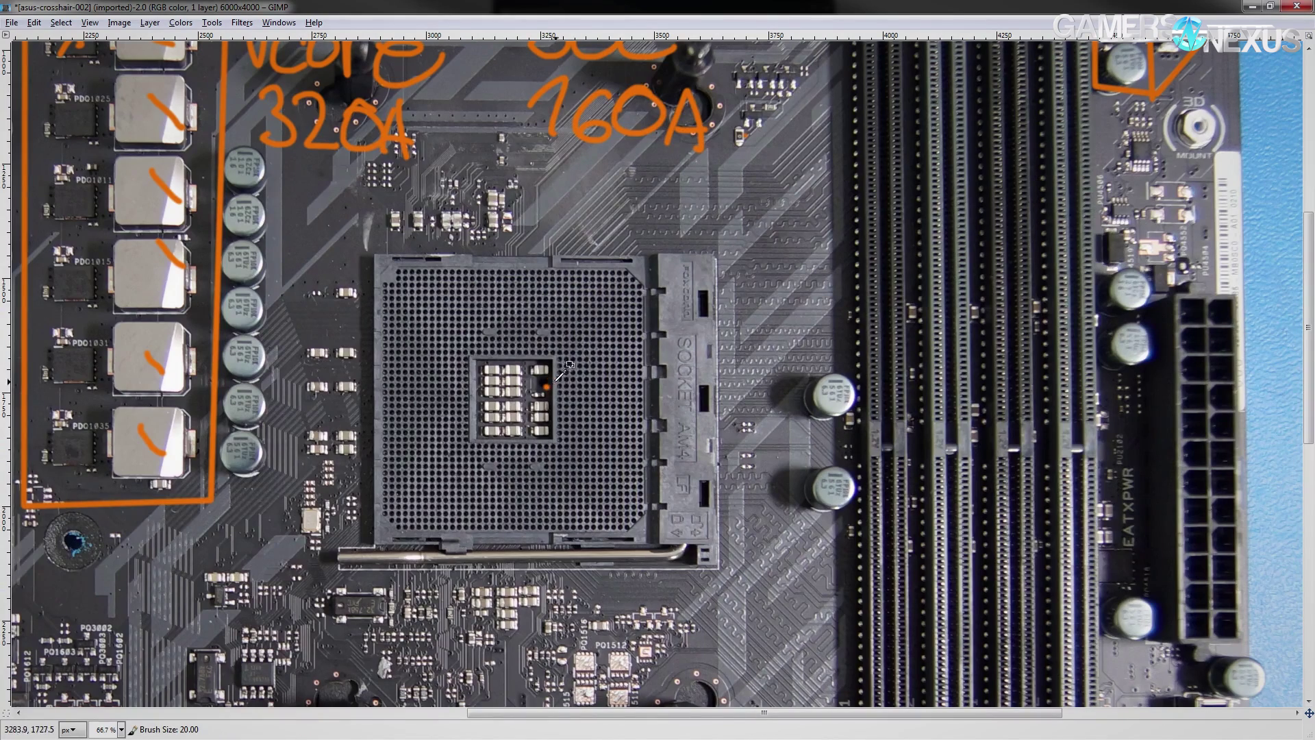
pyautogui.scroll(3, 557, 392)
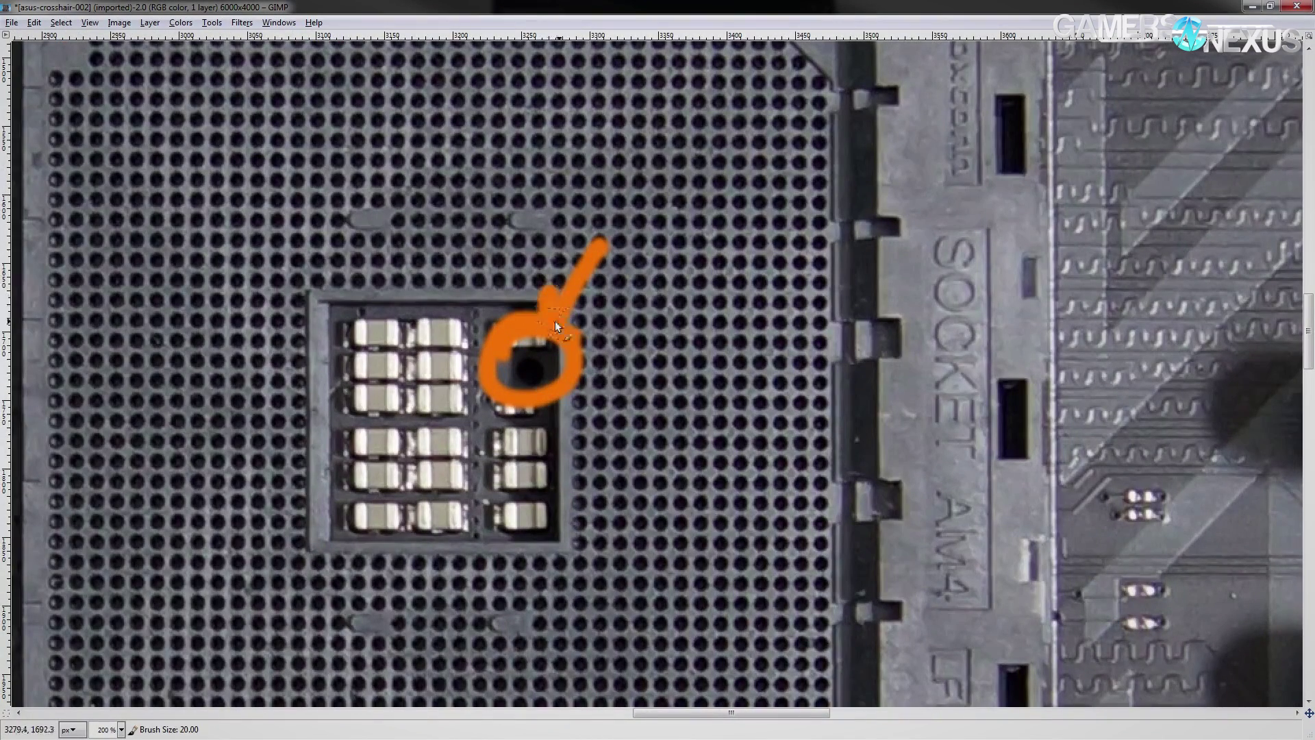
pyautogui.scroll(-2, 555, 325)
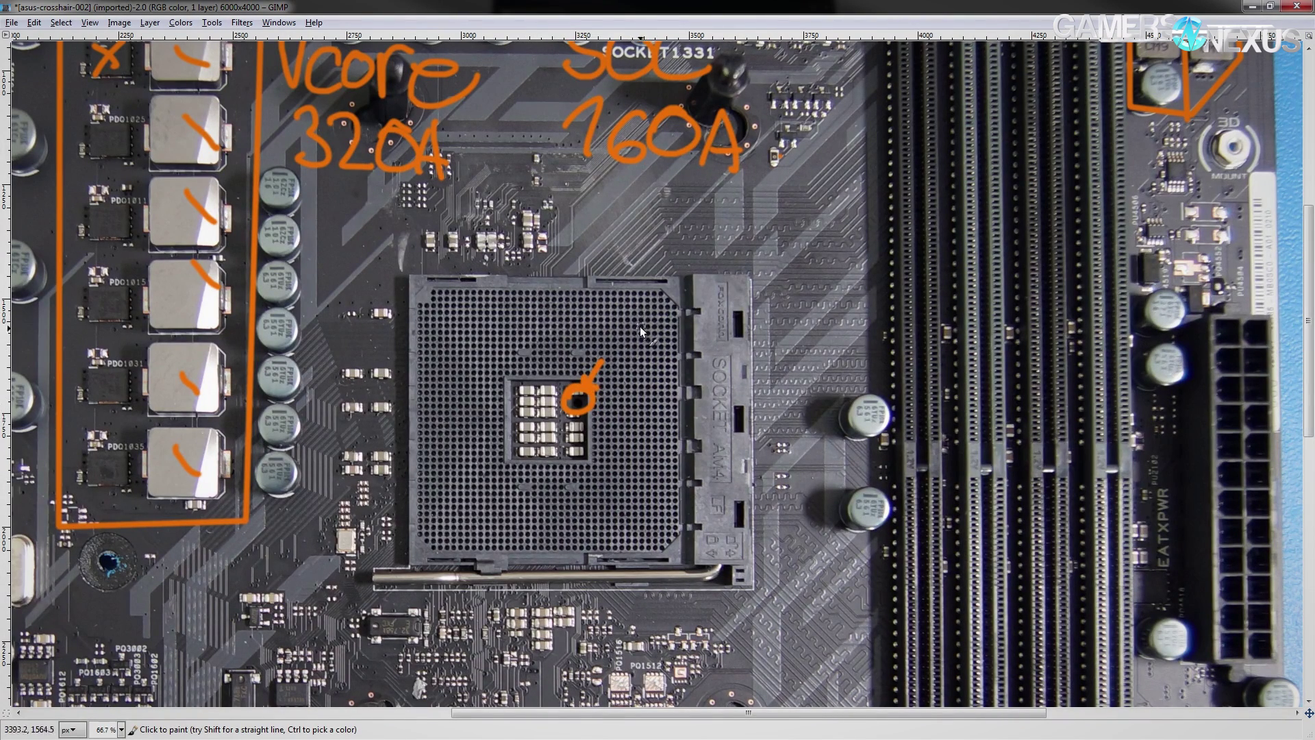
pyautogui.moveTo(610, 377); pyautogui.dragTo(581, 397)
pyautogui.hscroll(-2, 574, 424)
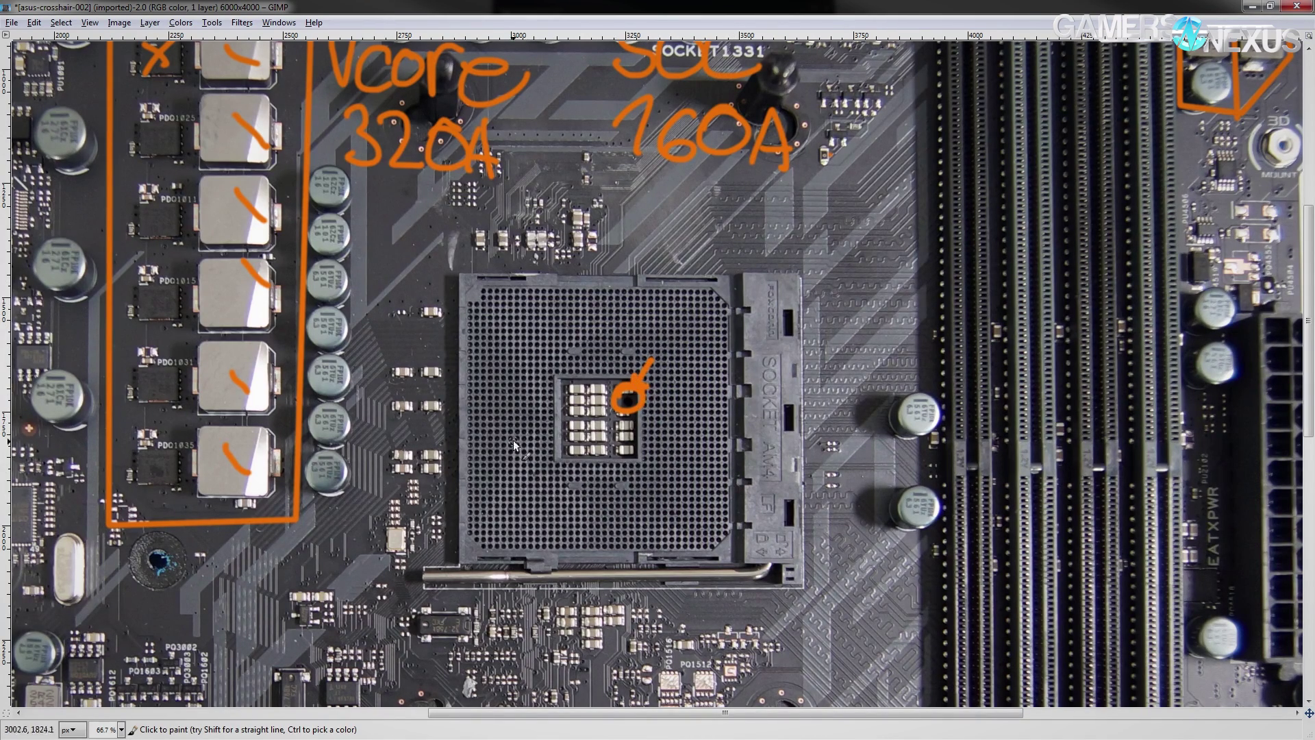
pyautogui.moveTo(614, 399); pyautogui.dragTo(634, 398)
pyautogui.moveTo(587, 525); pyautogui.dragTo(598, 564)
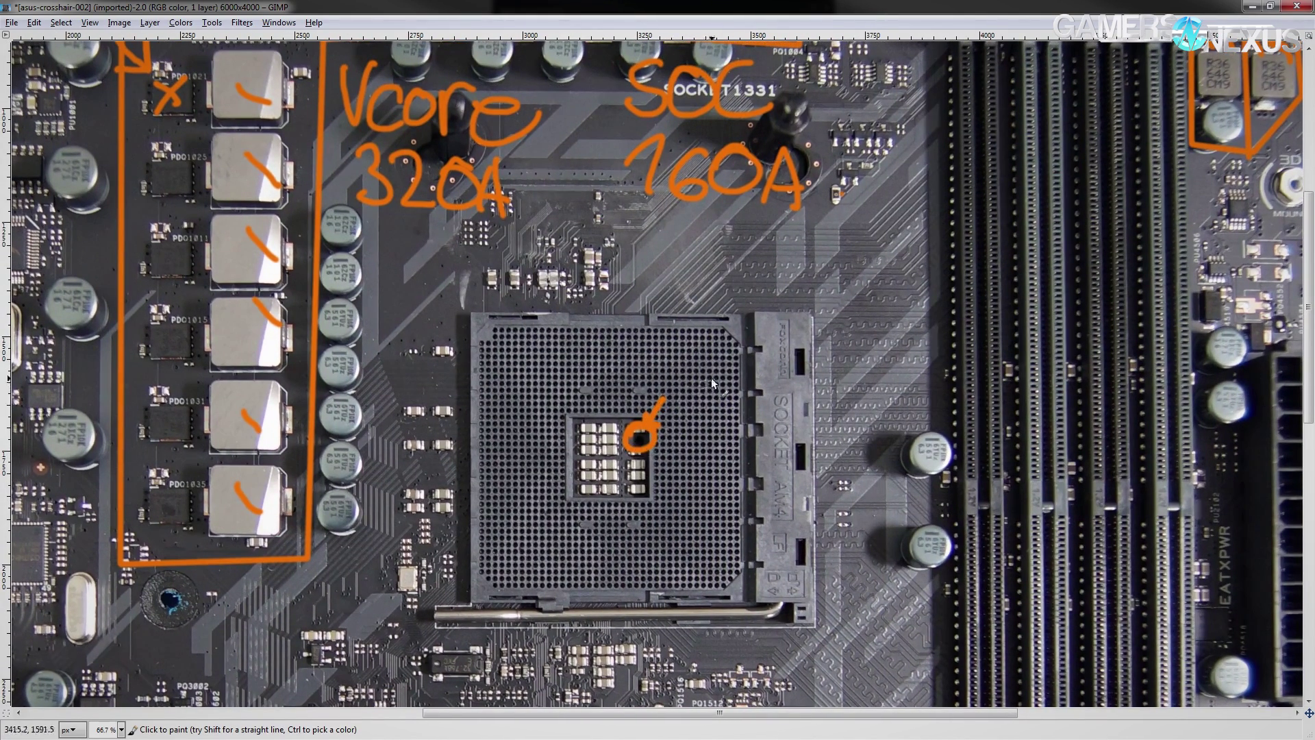
# - Draw a downward arrow toward the board's bottom edge, next to the lower corner of the ROG chipset heatsink
pyautogui.scroll(-1, 711, 377)
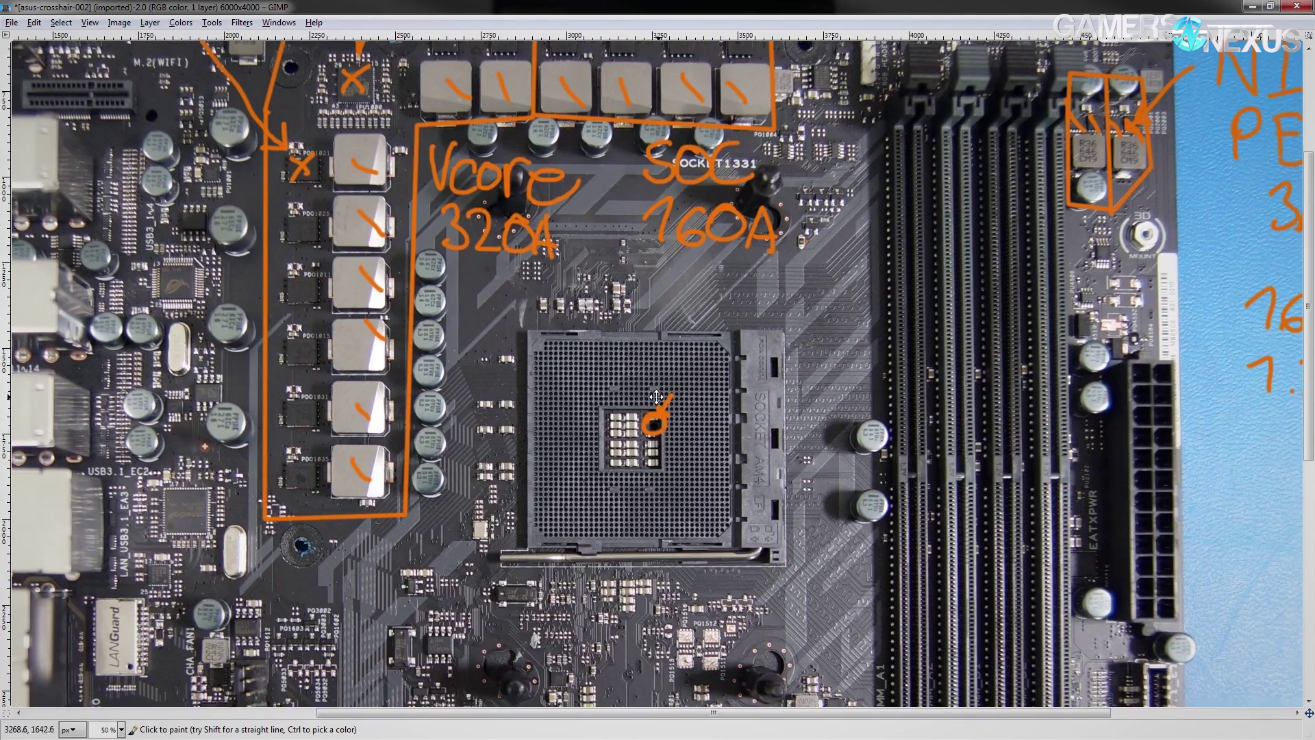
pyautogui.scroll(-1, 656, 397)
pyautogui.scroll(-1, 668, 384)
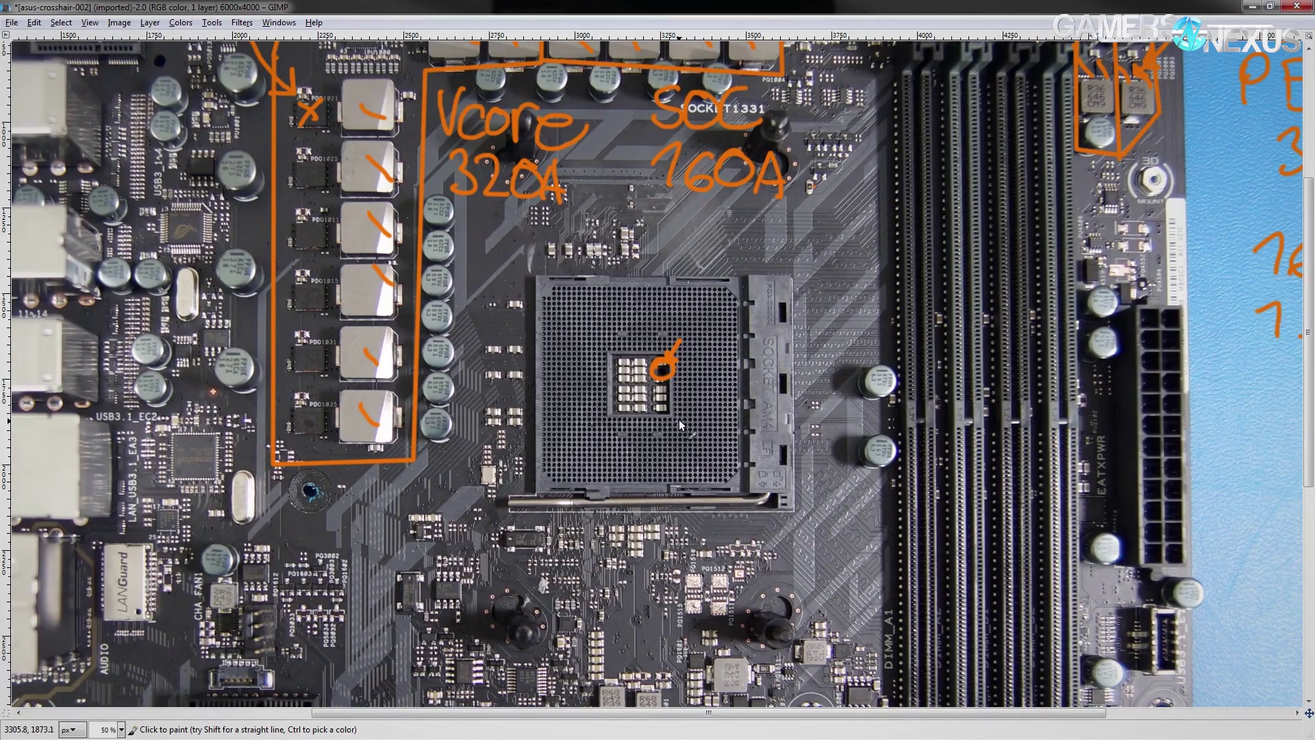
pyautogui.scroll(-1, 692, 365)
pyautogui.moveTo(694, 334); pyautogui.dragTo(691, 401)
pyautogui.scroll(2, 692, 401)
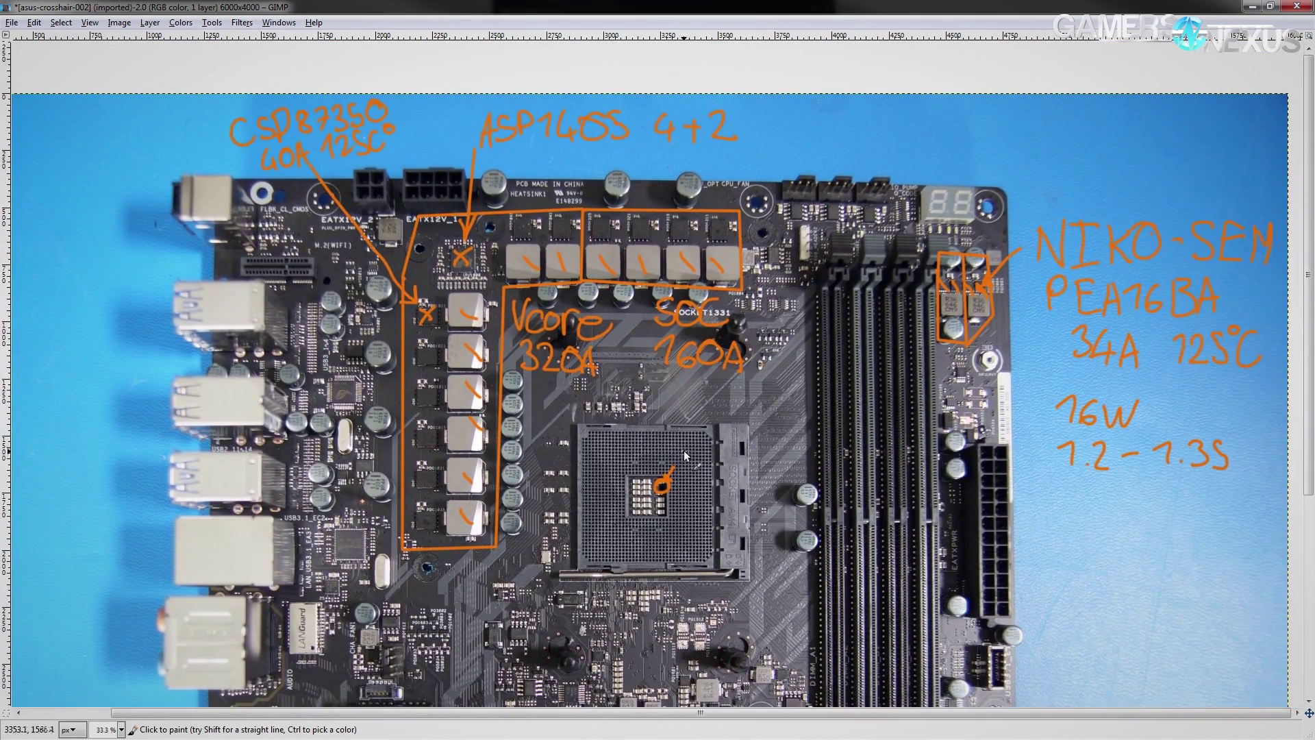
pyautogui.scroll(-10, 800, 337)
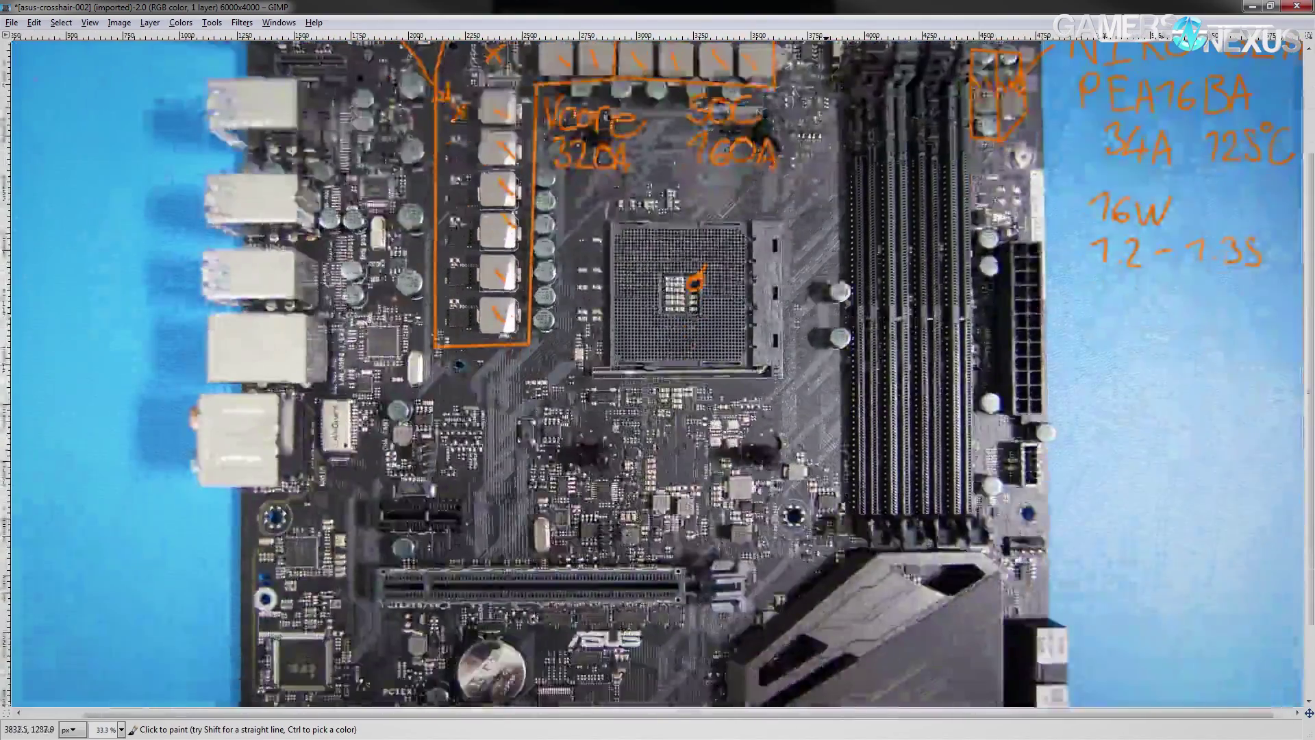
pyautogui.moveTo(800, 336); pyautogui.dragTo(801, 353)
pyautogui.moveTo(618, 434); pyautogui.dragTo(671, 494)
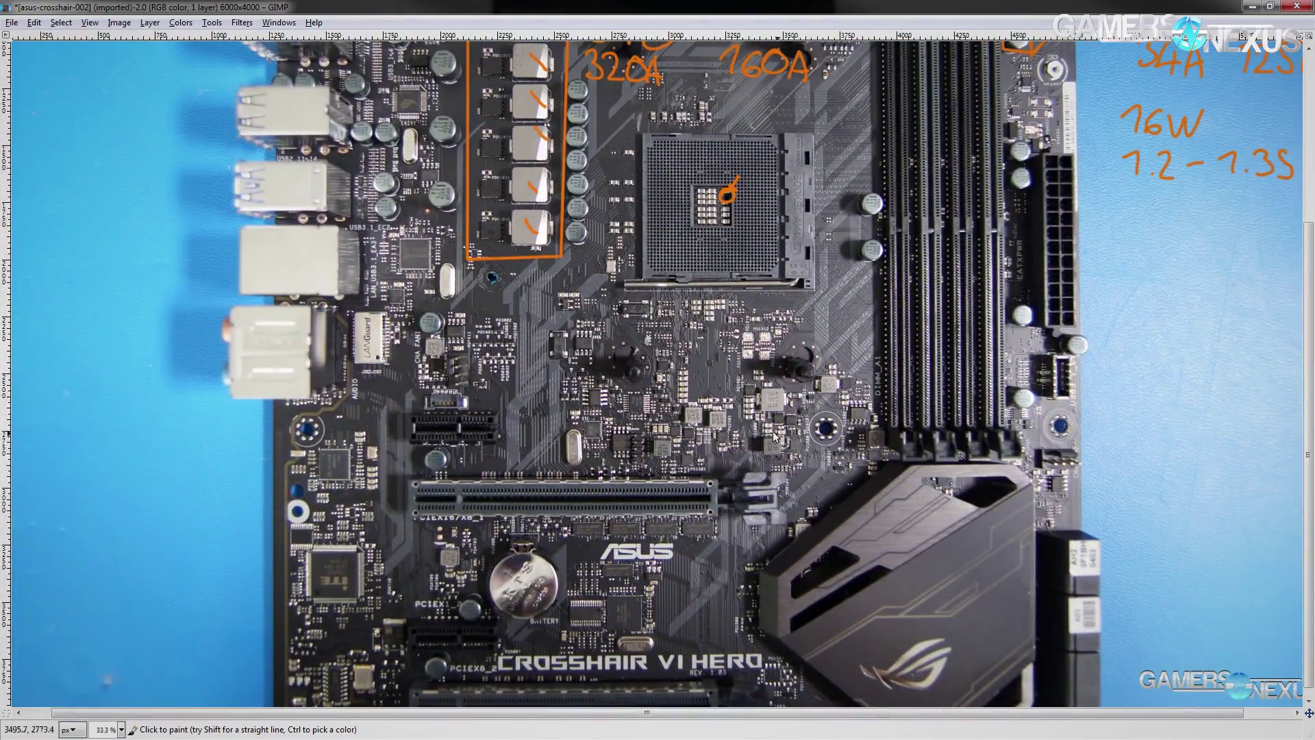
pyautogui.moveTo(754, 454); pyautogui.dragTo(742, 451)
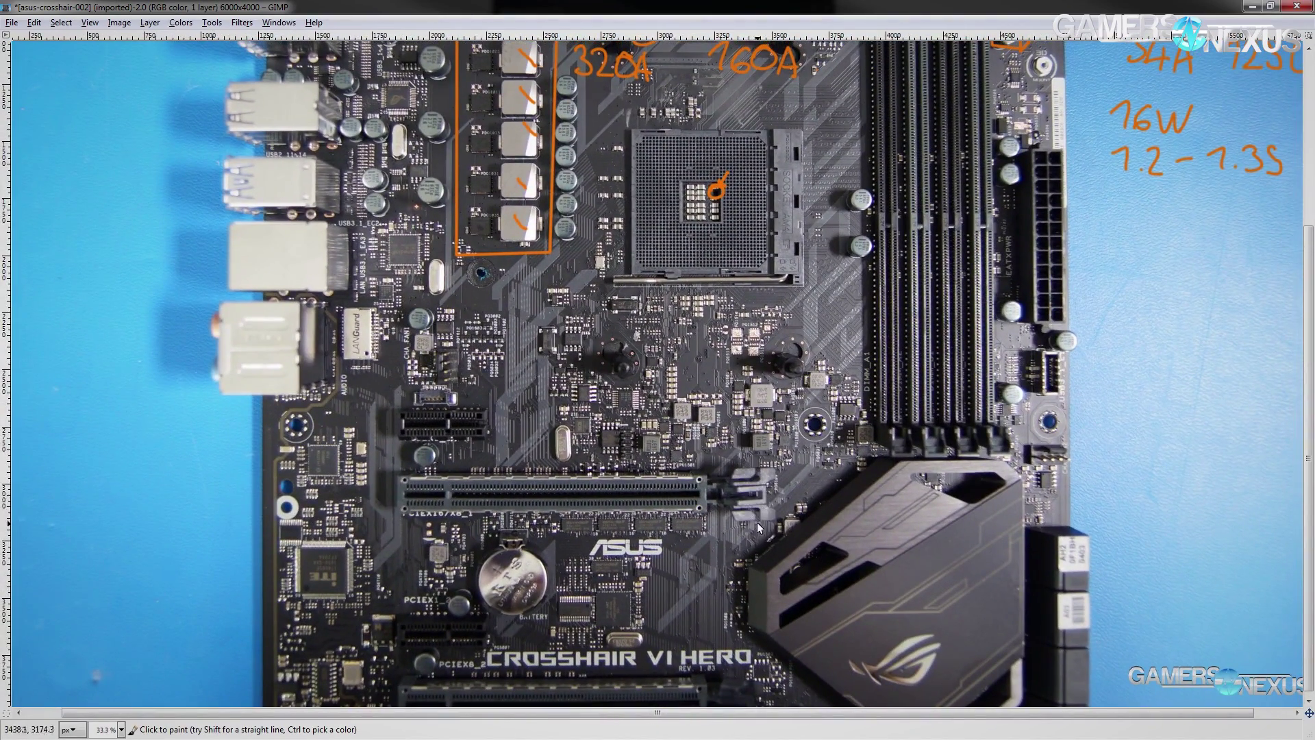
pyautogui.scroll(-1, 758, 526)
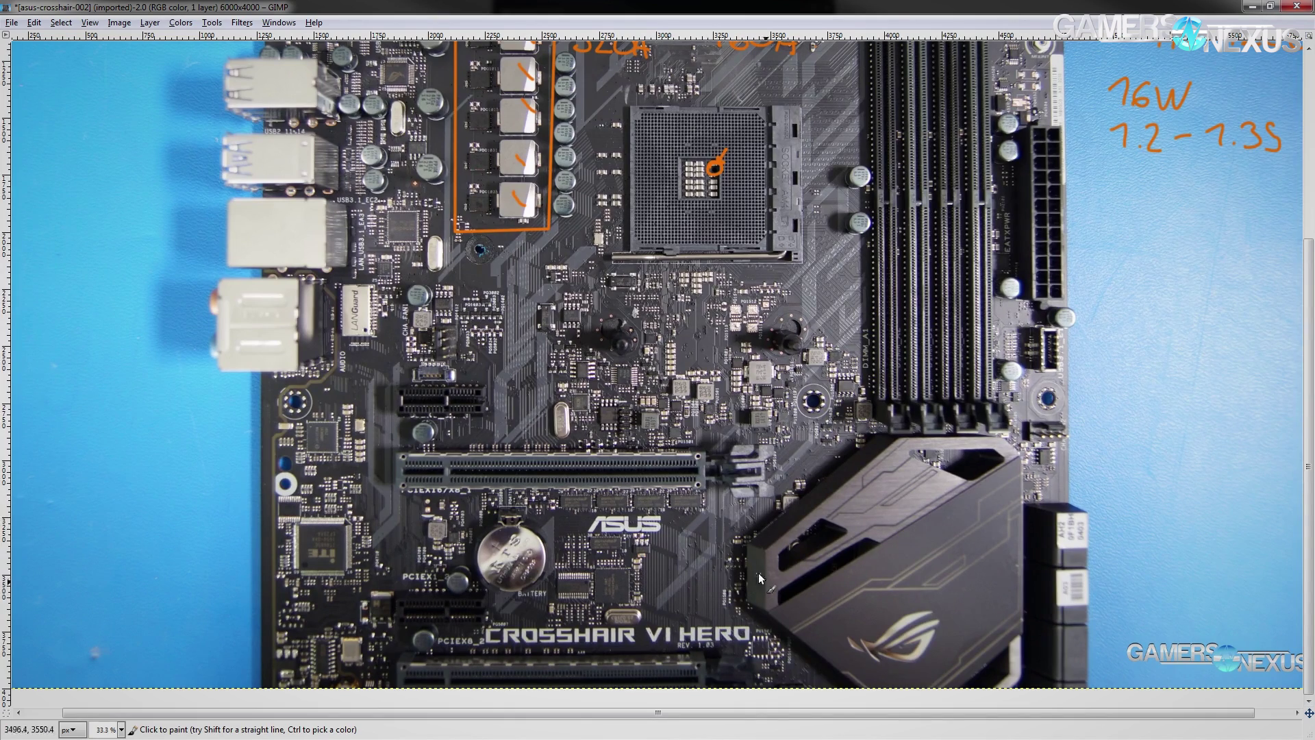
pyautogui.moveTo(793, 588)
pyautogui.mouseDown()
pyautogui.moveTo(785, 663)
pyautogui.moveTo(801, 641)
pyautogui.mouseUp()
pyautogui.moveTo(355, 692); pyautogui.dragTo(358, 630)
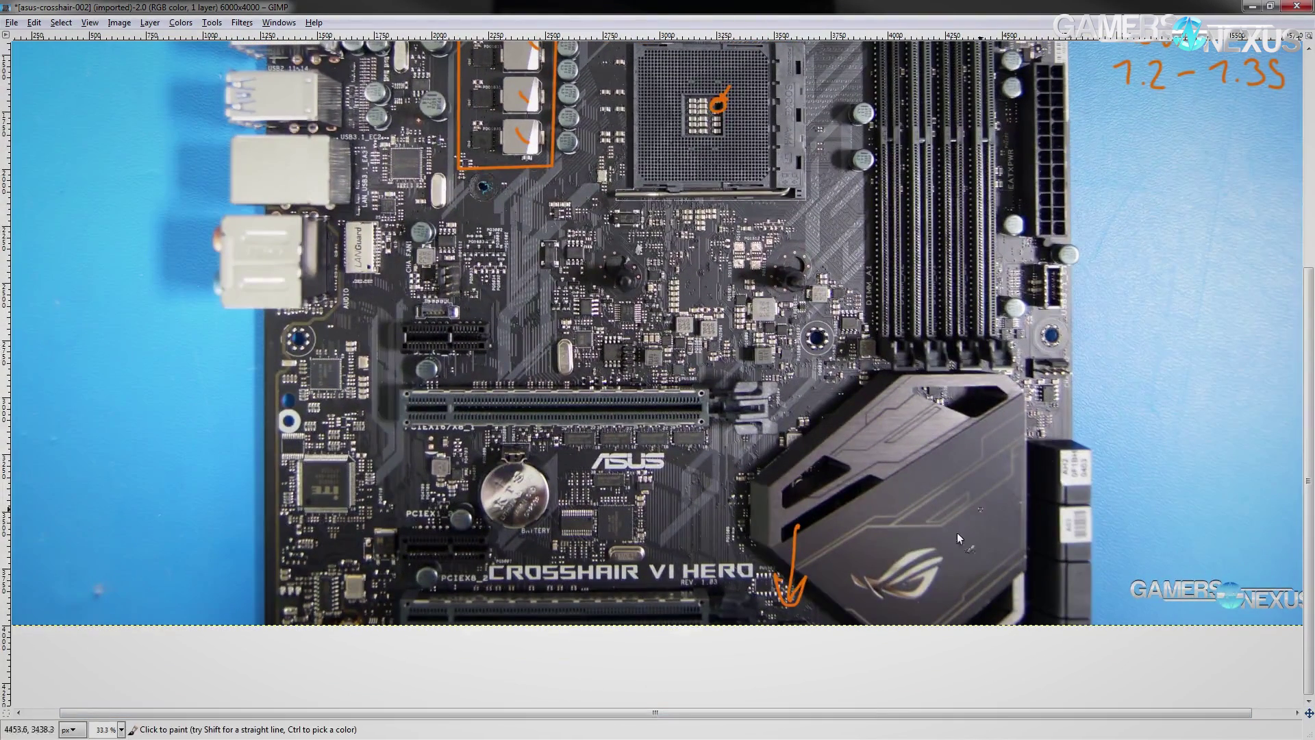
# - Circle the two-digit debug code display at the board's upper corner above the memory VRM
pyautogui.moveTo(891, 313)
pyautogui.mouseDown()
pyautogui.moveTo(868, 319)
pyautogui.moveTo(864, 337)
pyautogui.moveTo(863, 293)
pyautogui.moveTo(872, 526)
pyautogui.moveTo(668, 400)
pyautogui.moveTo(630, 287)
pyautogui.moveTo(805, 418)
pyautogui.moveTo(860, 642)
pyautogui.mouseUp()
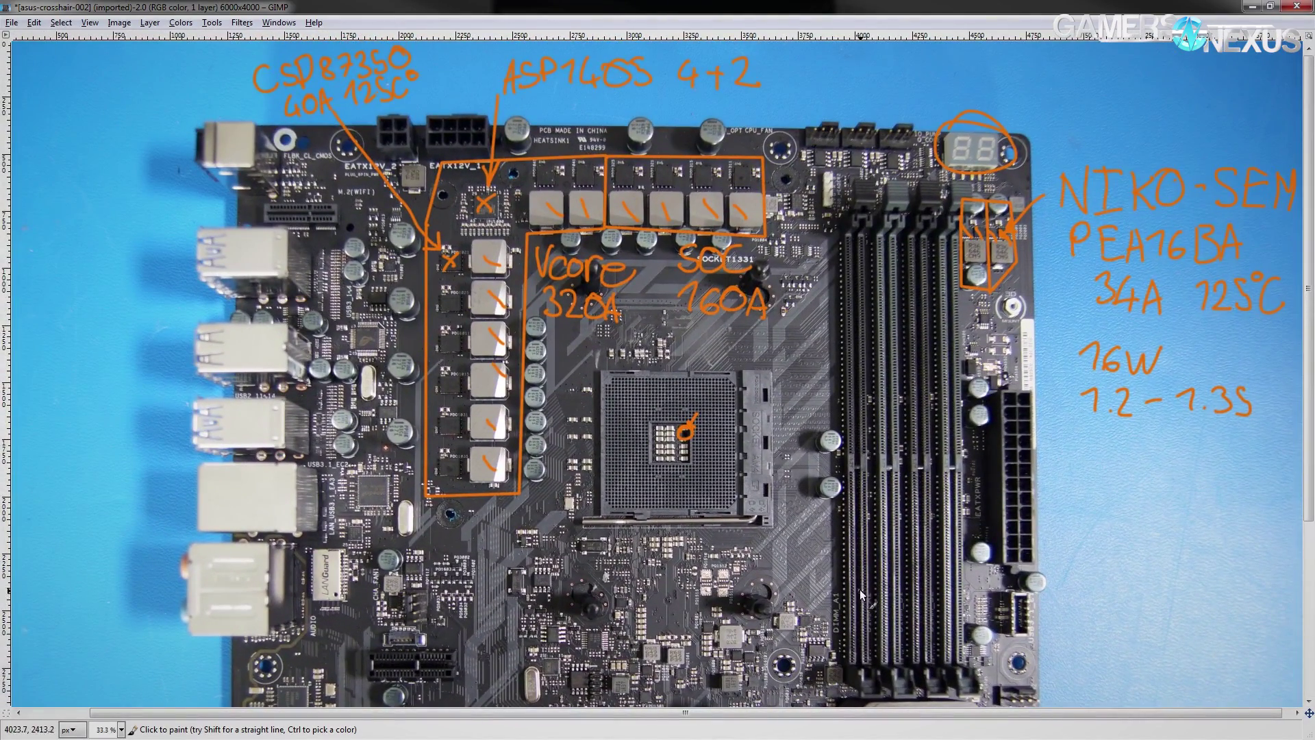